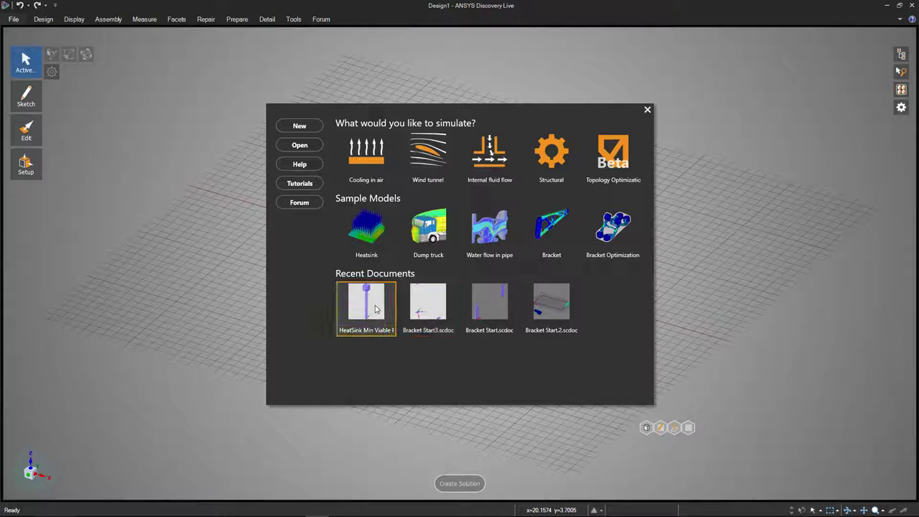
- Open the recent HeatSink Min Viable Product document and frame the cube-on-rod model in view
mouse_move(375, 309)
click(365, 305)
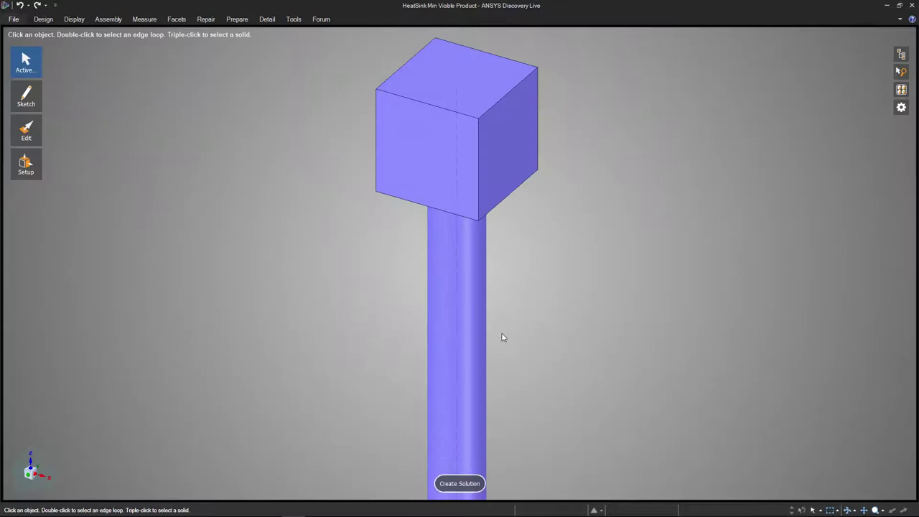
ctrl+middle_drag(512, 329, 519, 263)
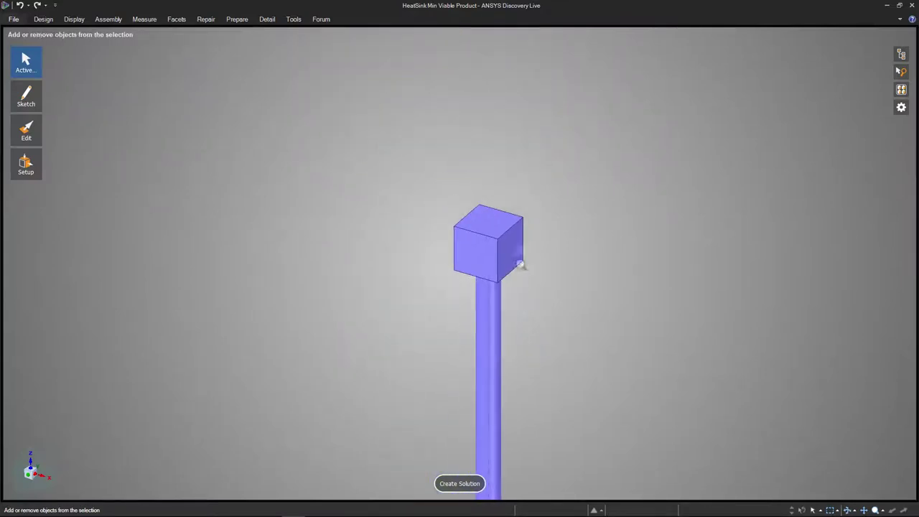
shift+middle_drag(529, 347, 506, 256)
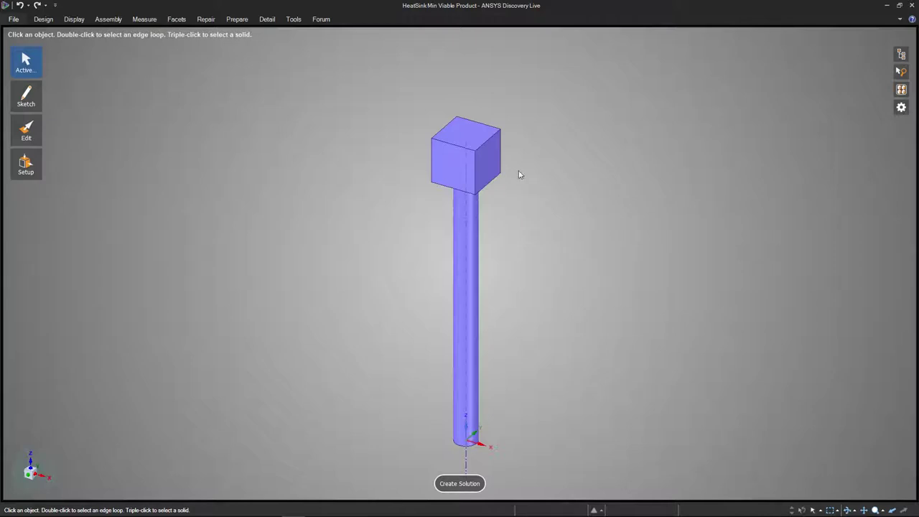
- In Live Options > Units, set Temperature to °C and Heat Flux to W/m²
click(13, 19)
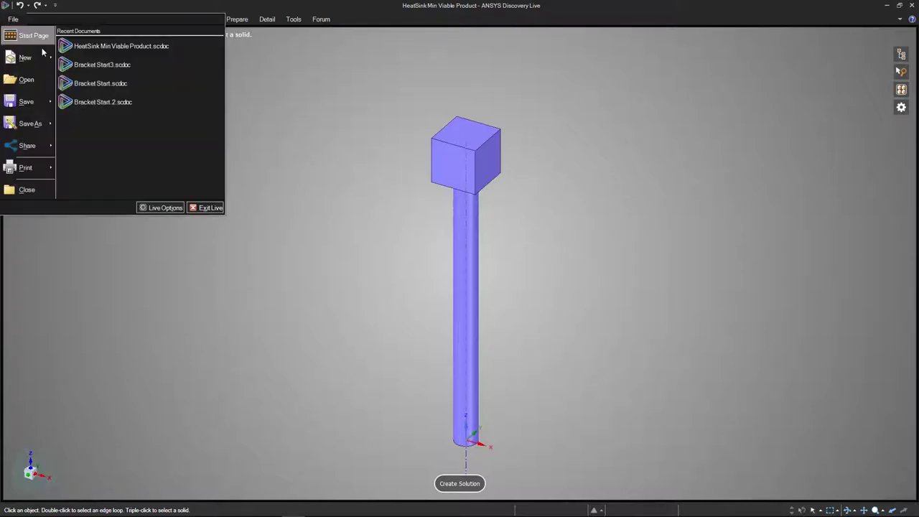
click(167, 209)
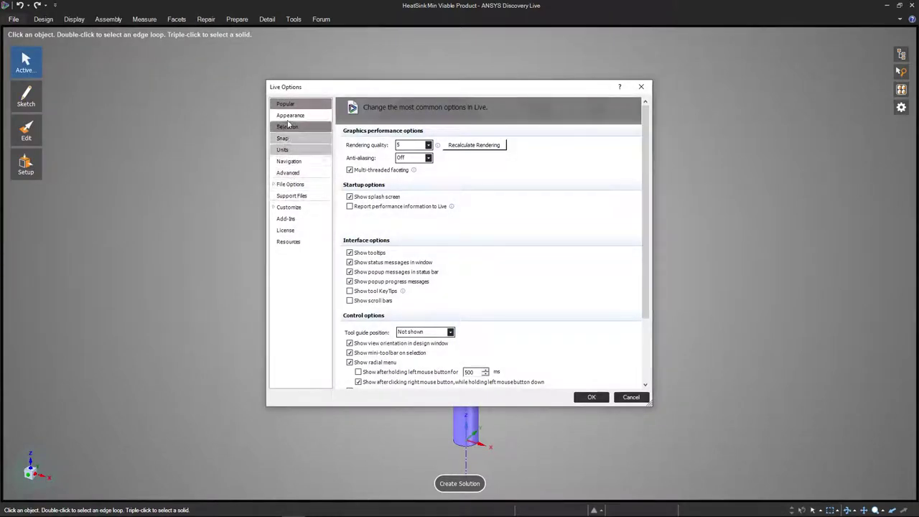
click(284, 150)
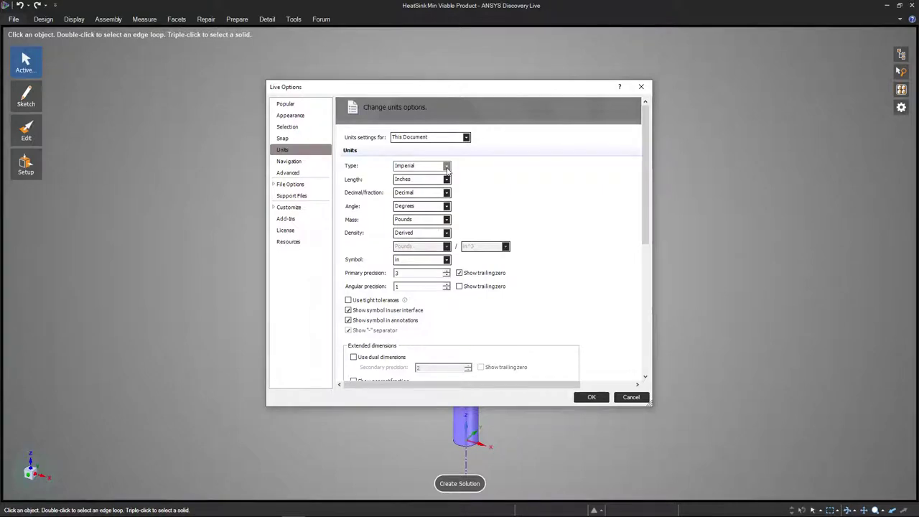
scroll(447, 168, down, 1)
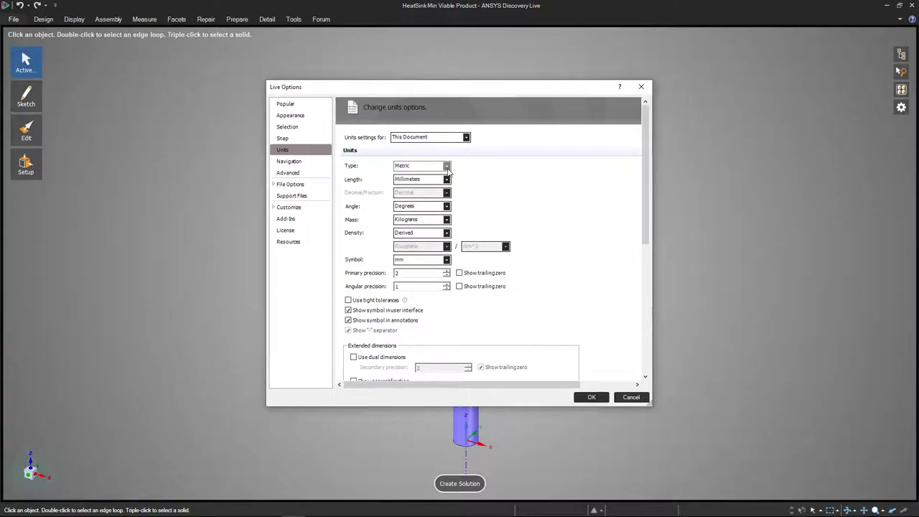
scroll(451, 173, up, 1)
scroll(564, 183, down, 5)
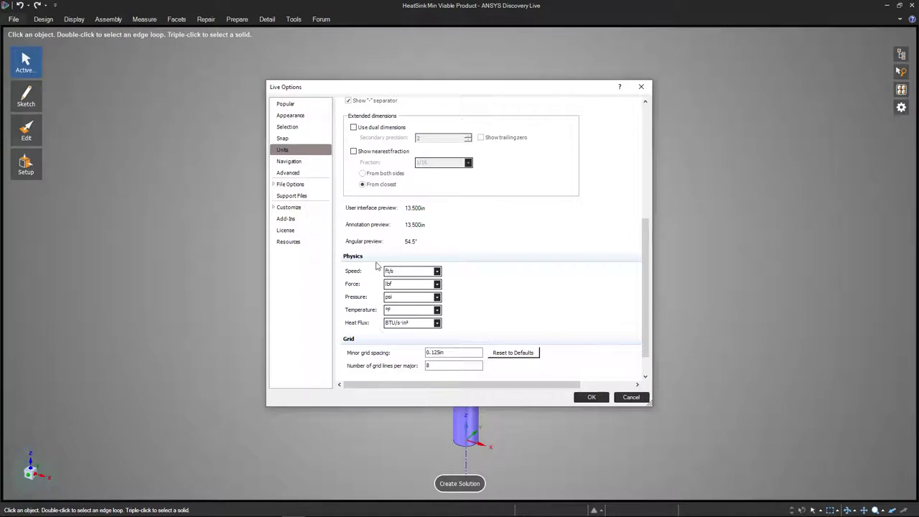
click(438, 311)
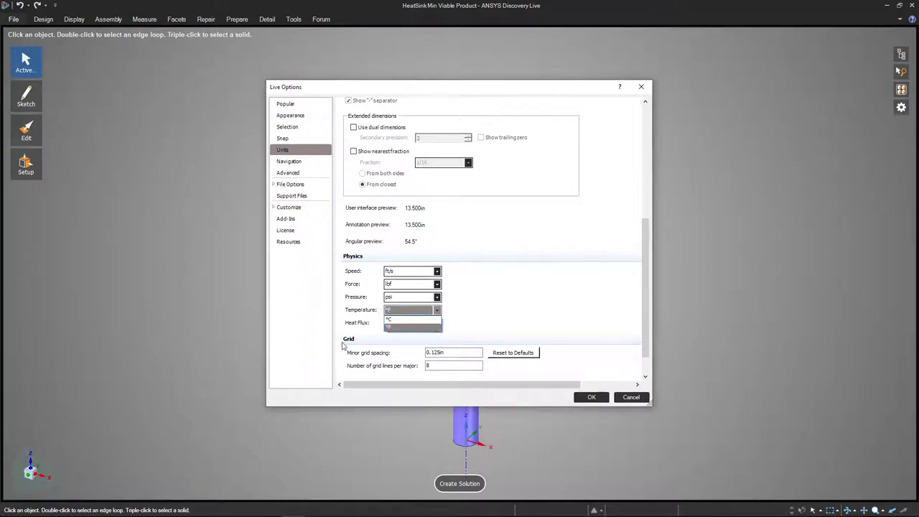
click(436, 320)
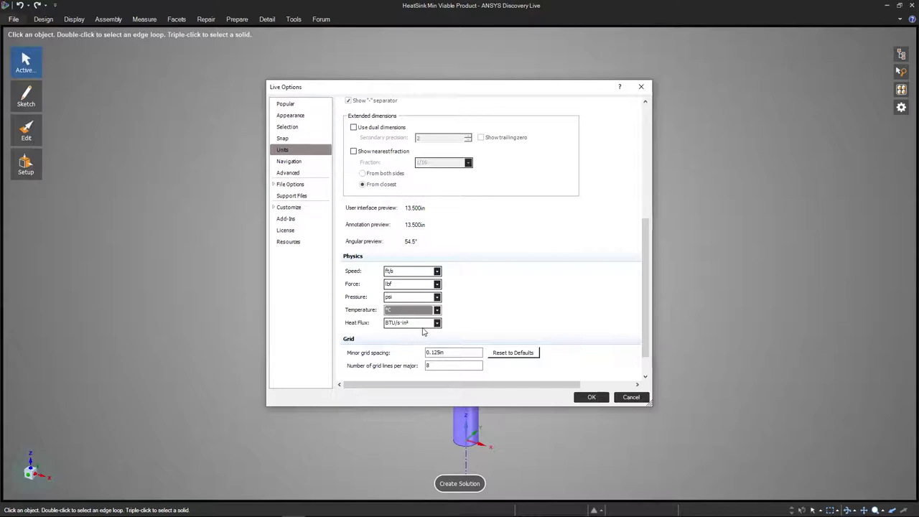
click(435, 324)
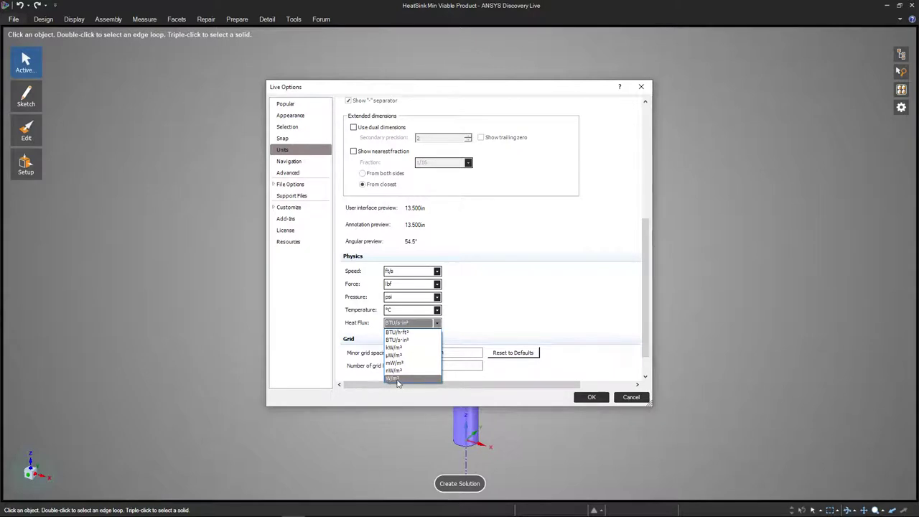
click(406, 378)
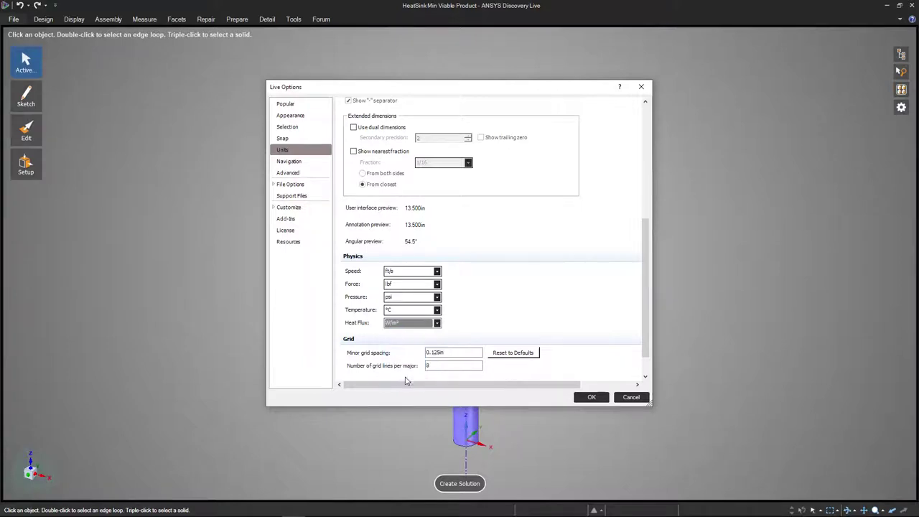
click(592, 397)
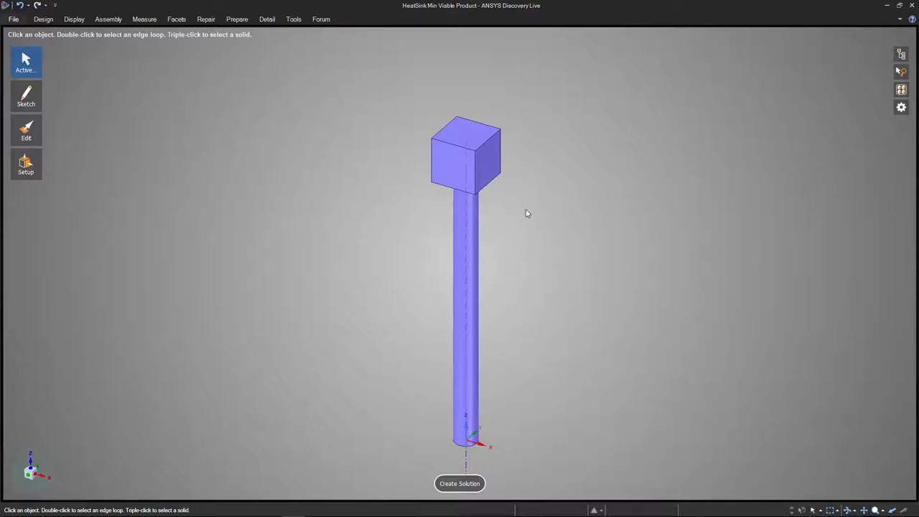
middle_drag(528, 235, 532, 204)
click(468, 237)
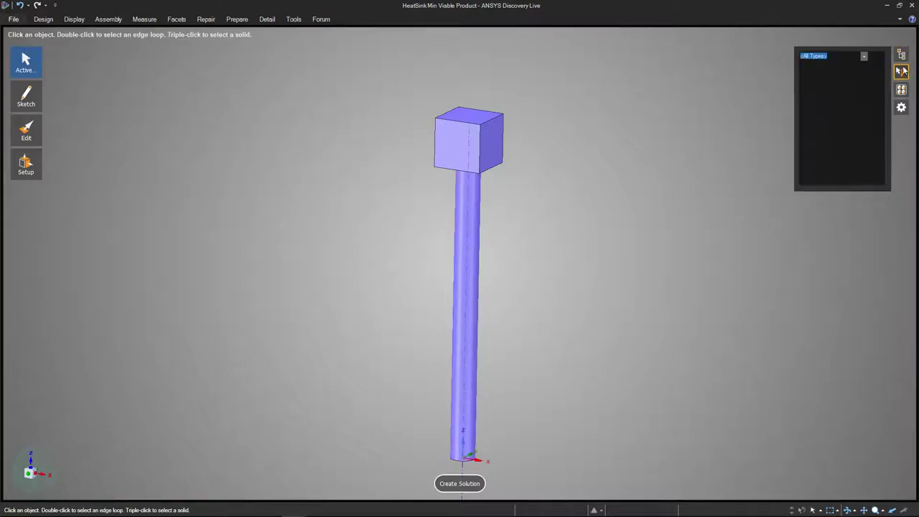
mouse_move(909, 59)
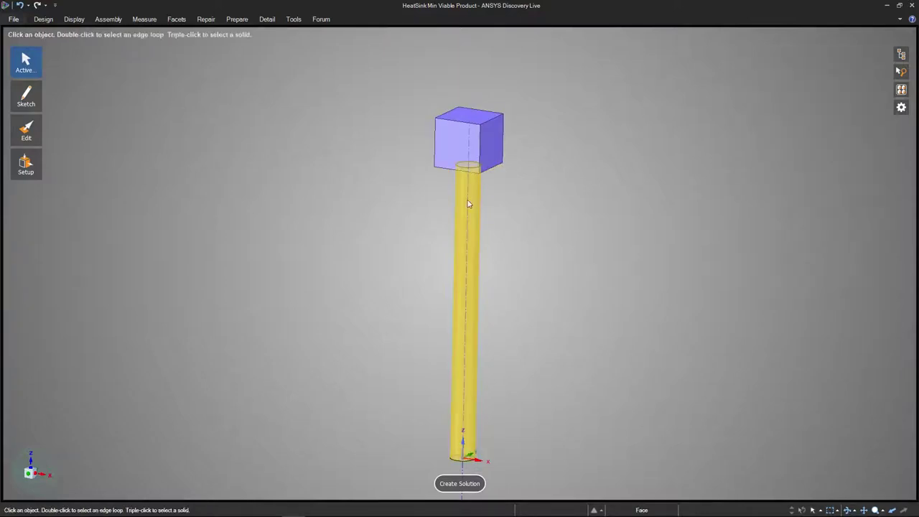
key(Escape)
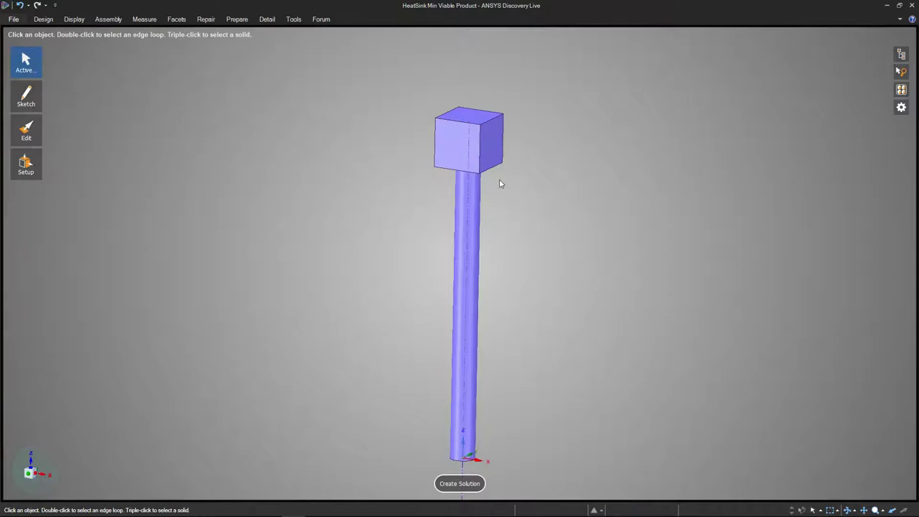
middle_drag(519, 206, 519, 146)
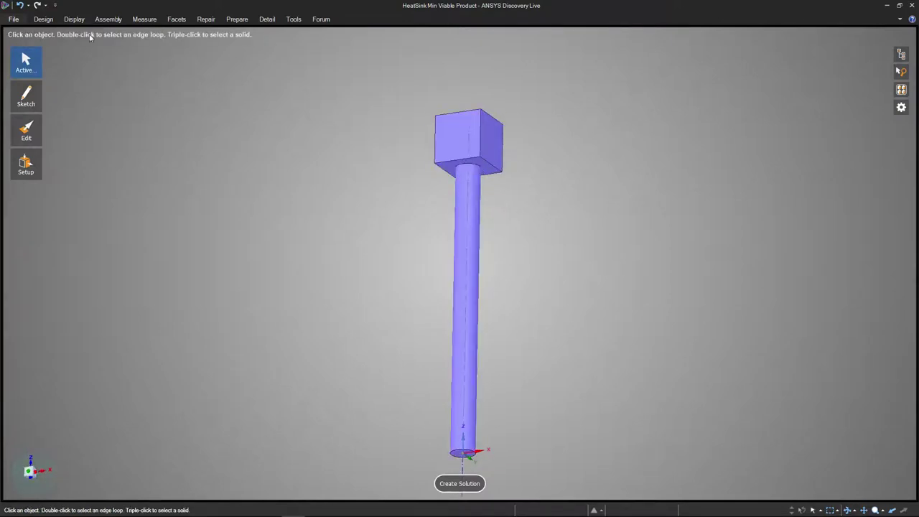
- Split the heatsink solid with Split Body, using the cube's bottom face as the cutter
click(47, 21)
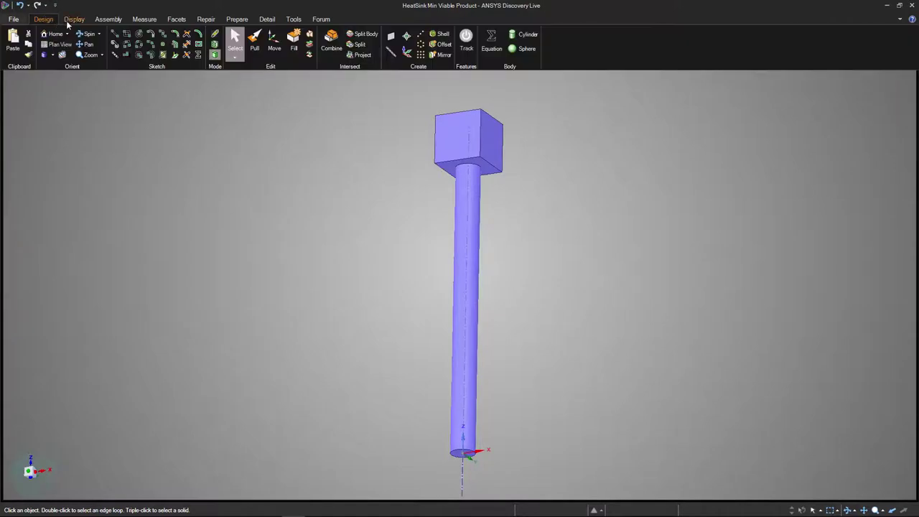
click(352, 35)
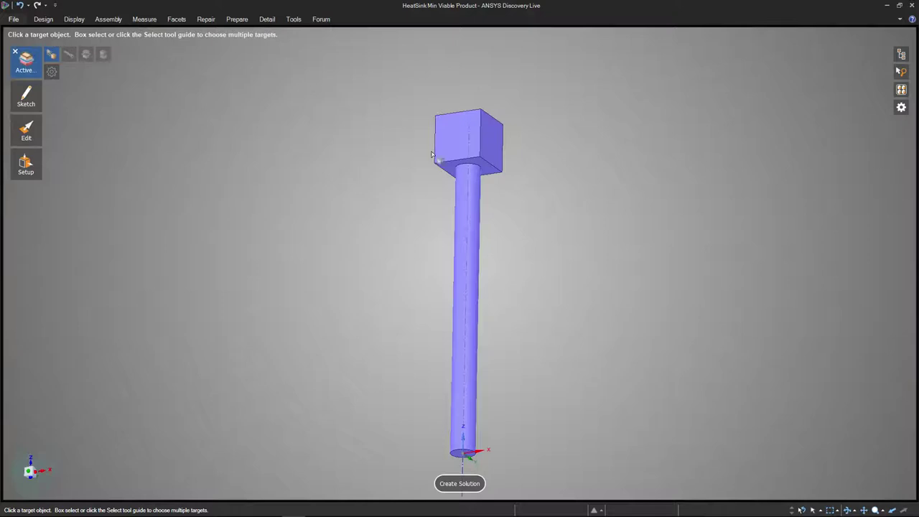
click(474, 230)
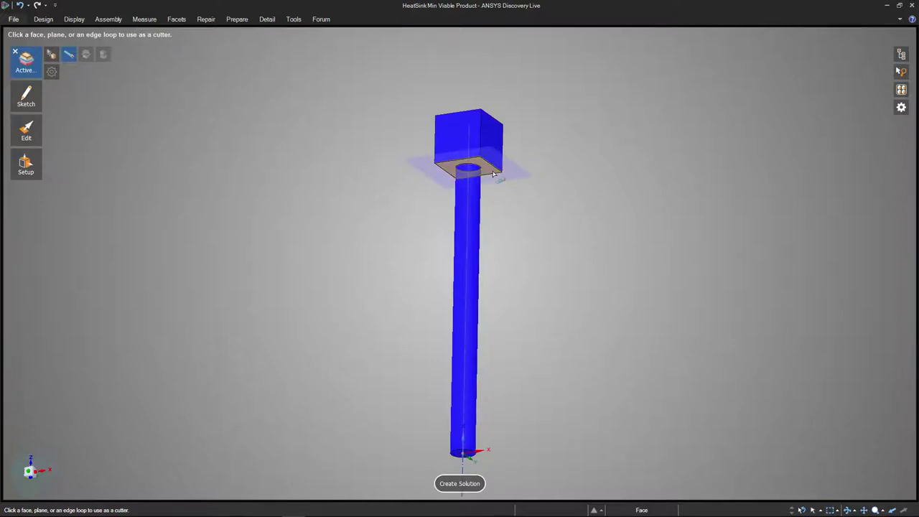
click(493, 171)
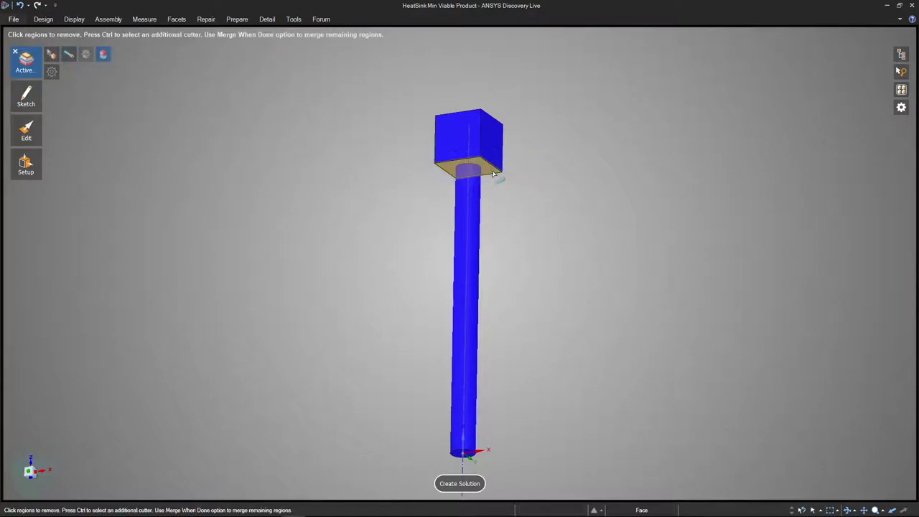
mouse_move(37, 57)
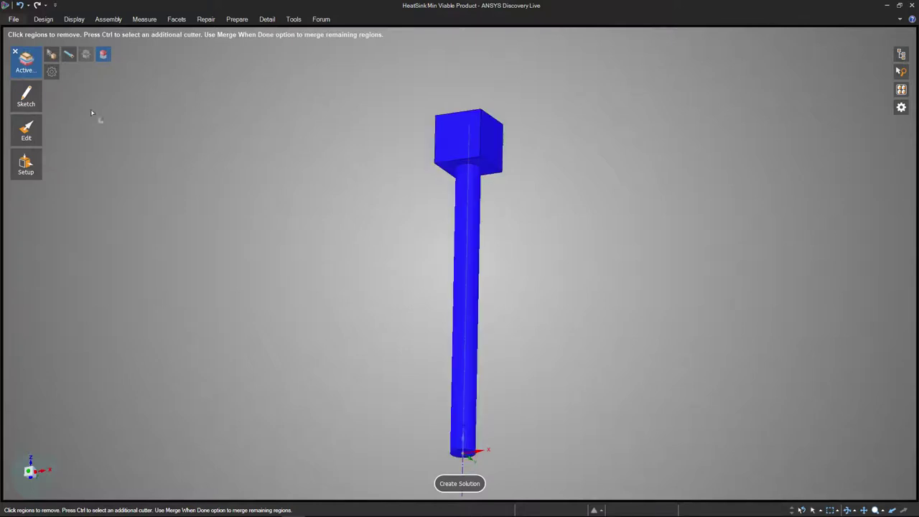
click(15, 52)
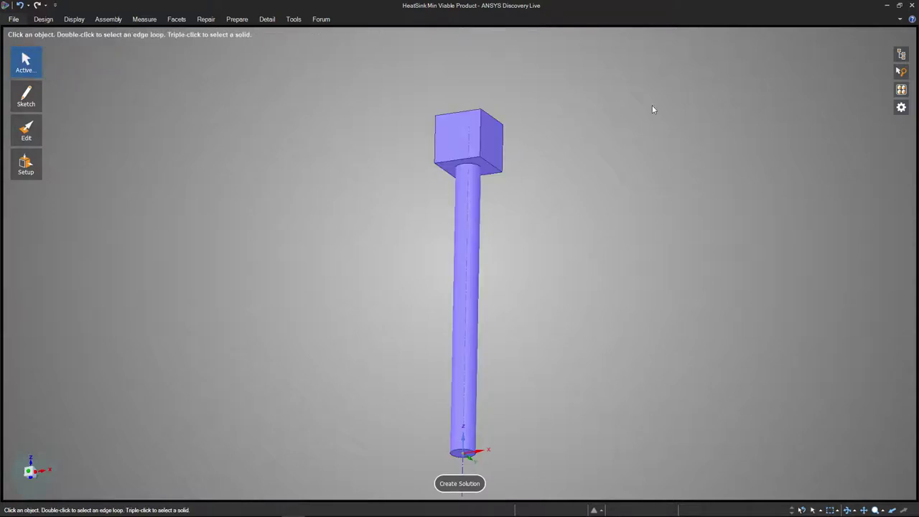
click(902, 56)
click(471, 210)
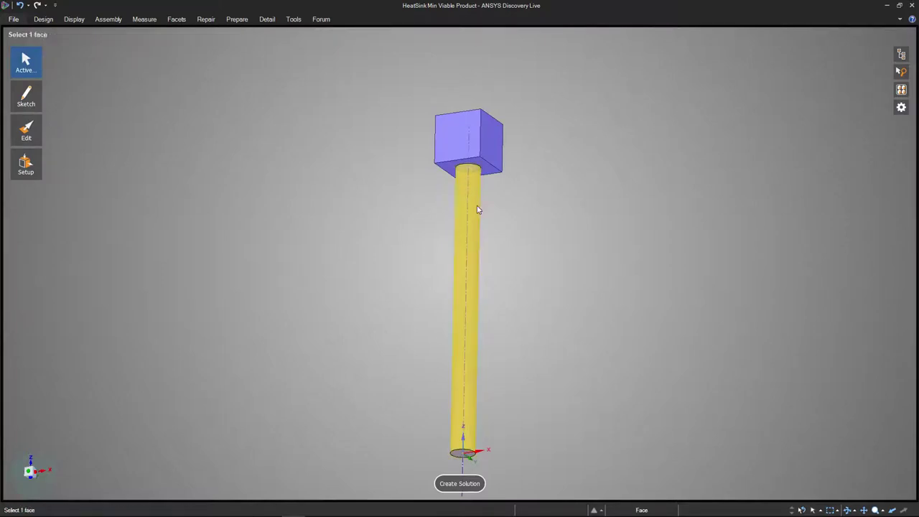
click(467, 272)
click(483, 197)
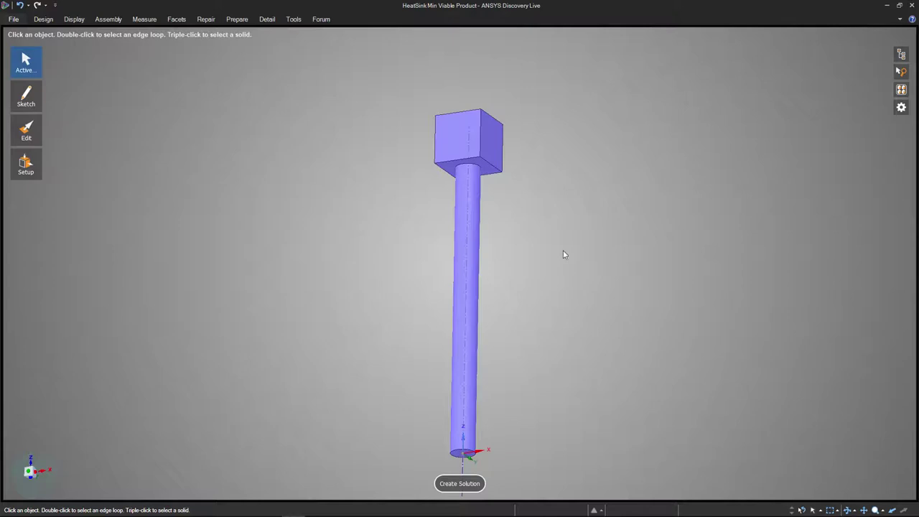
click(460, 270)
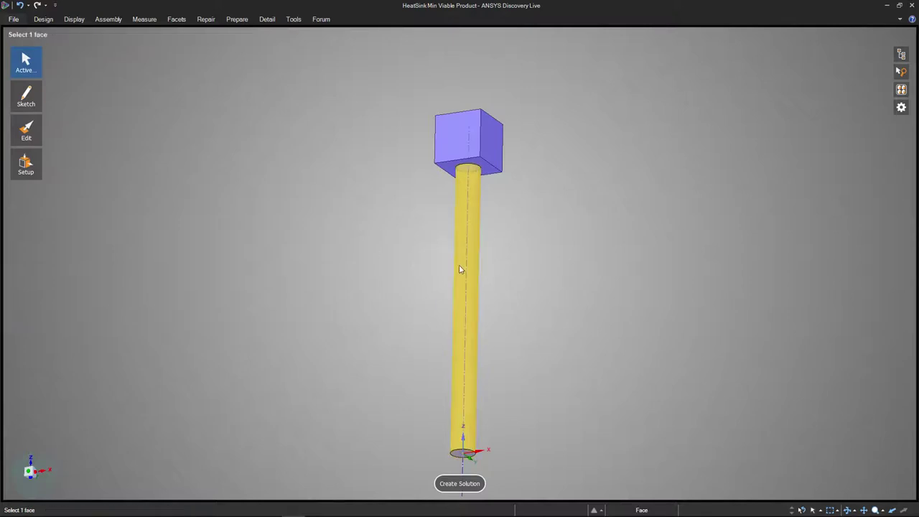
key(Escape)
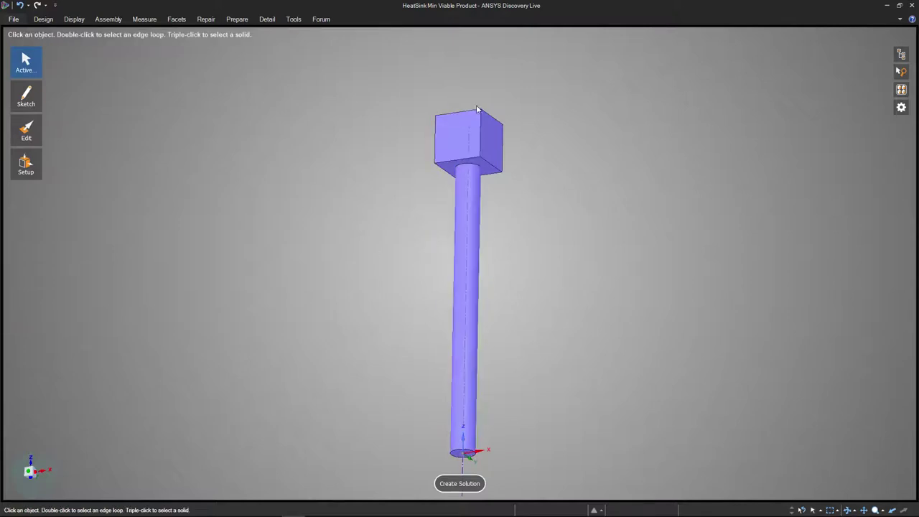
click(496, 170)
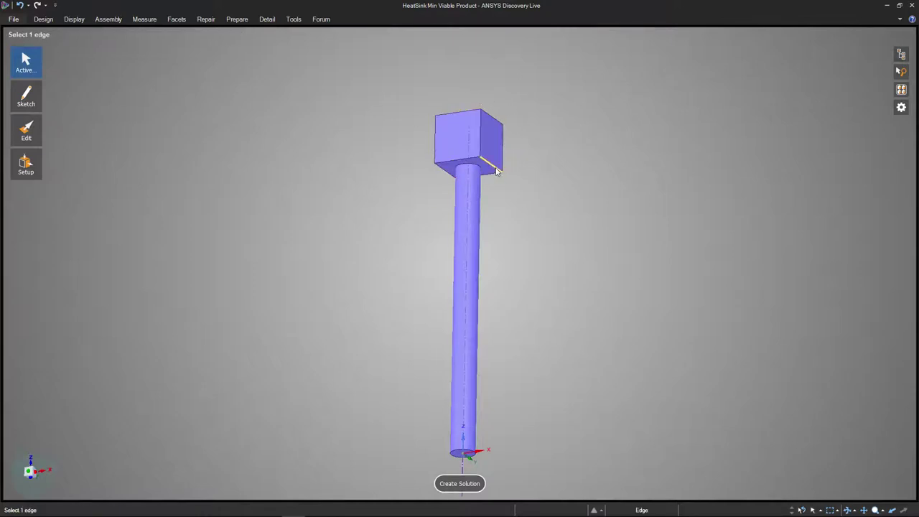
click(532, 365)
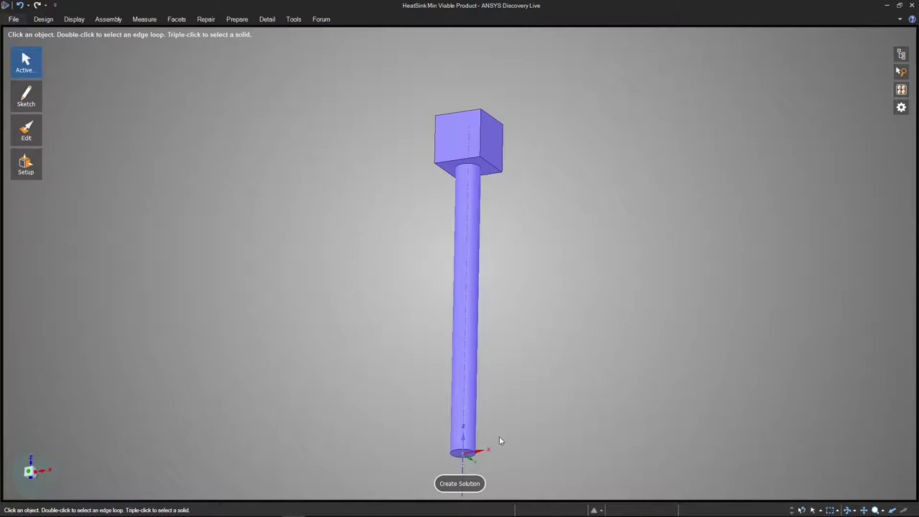
- Create a Thermal Behavior solution with Aluminium as the material and proceed to body selection
click(458, 484)
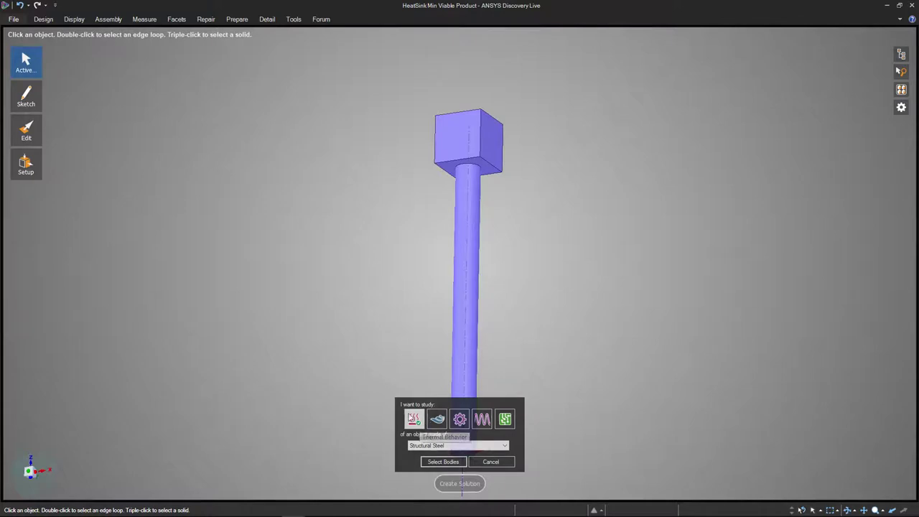
click(416, 421)
click(426, 446)
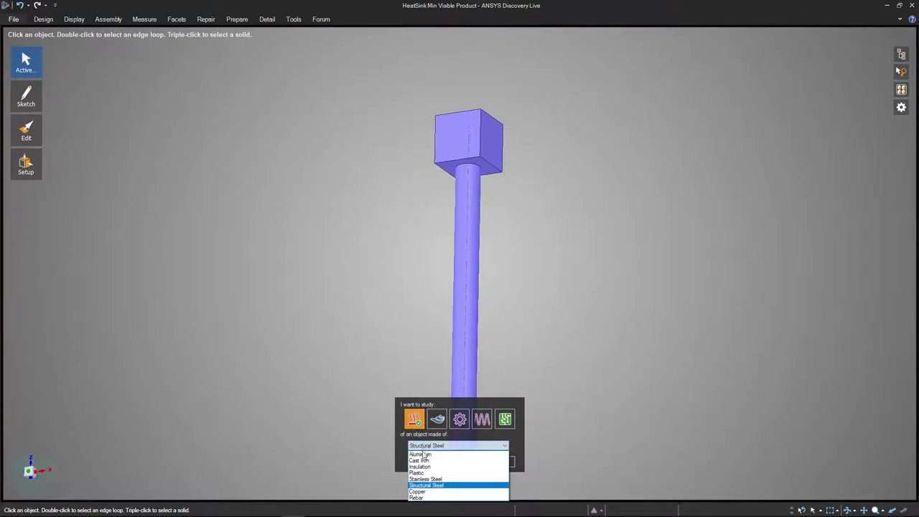
click(427, 457)
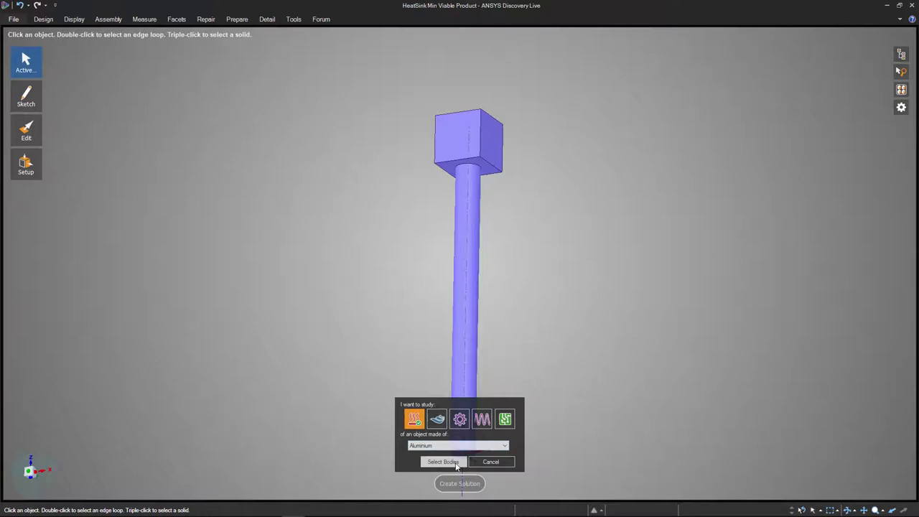
click(443, 461)
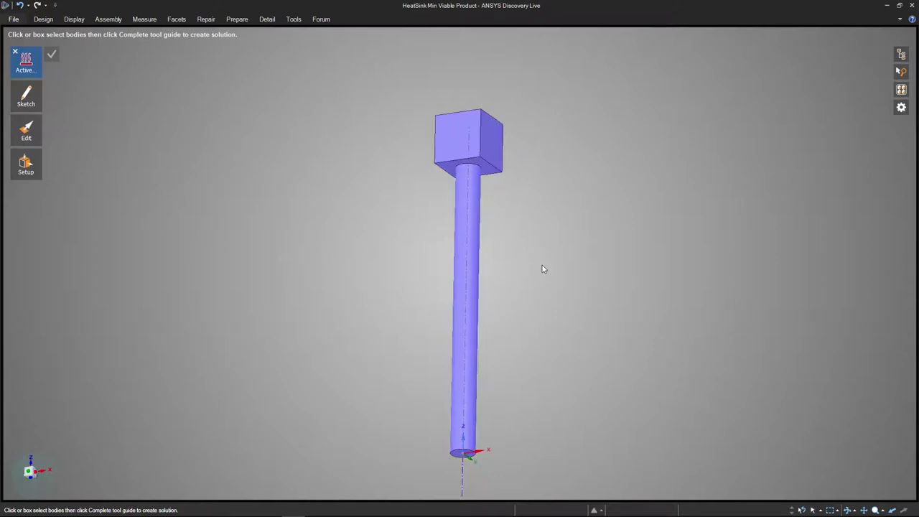
- Box-select the block and the rod and confirm to create the Thermal 1 study
click(460, 147)
drag(378, 84, 578, 486)
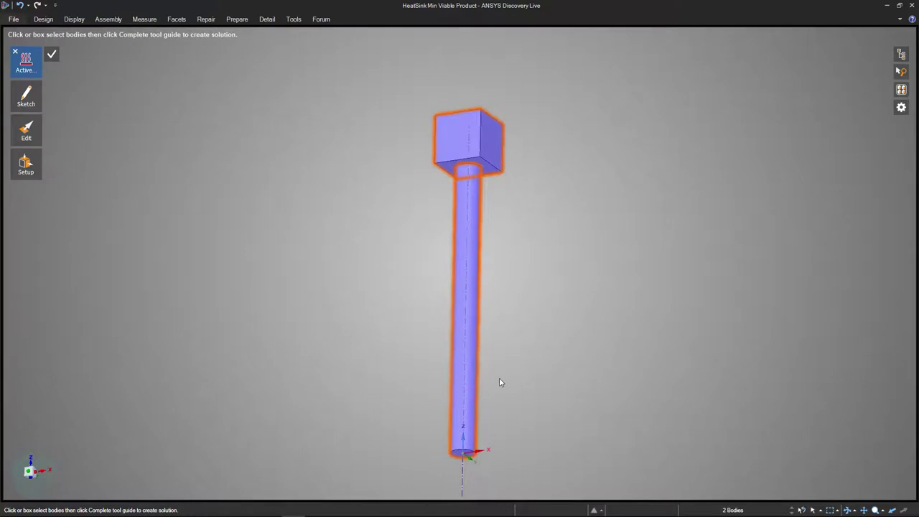
click(52, 56)
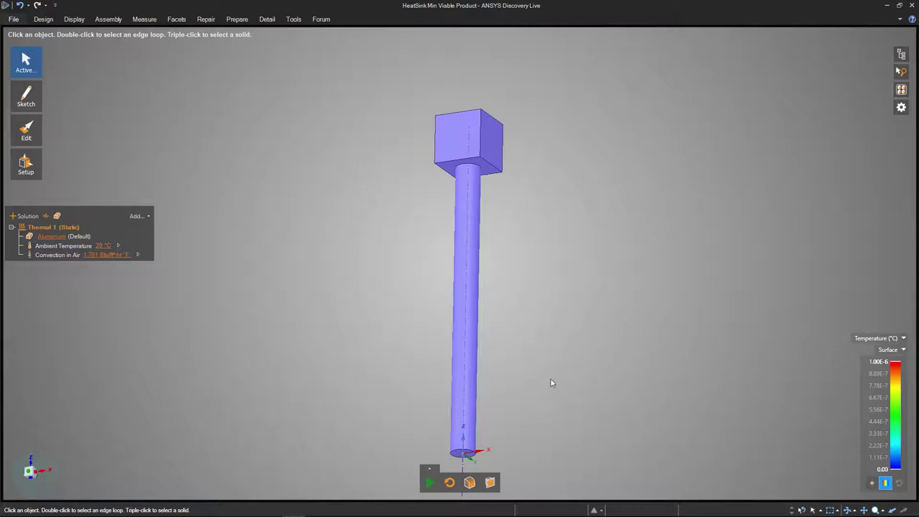
- Apply a New Temperature condition of 100 °C to the rod's cylindrical face
click(462, 325)
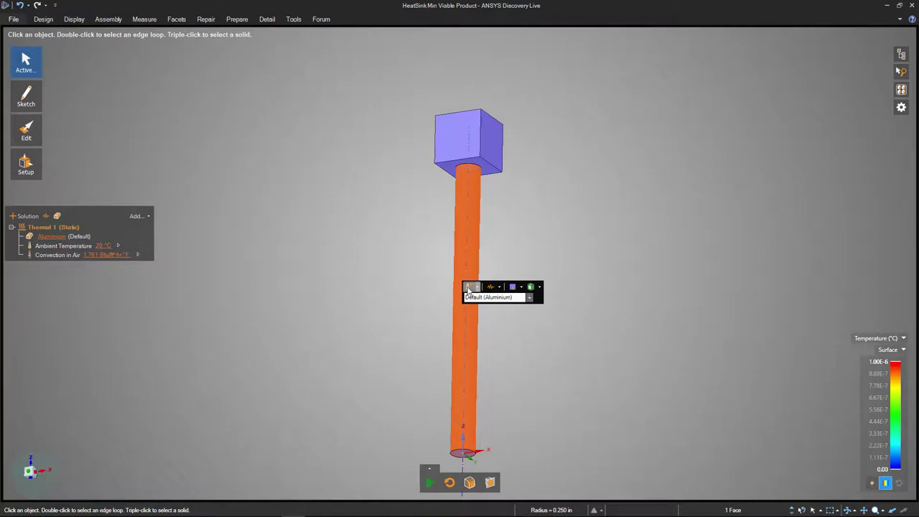
click(478, 288)
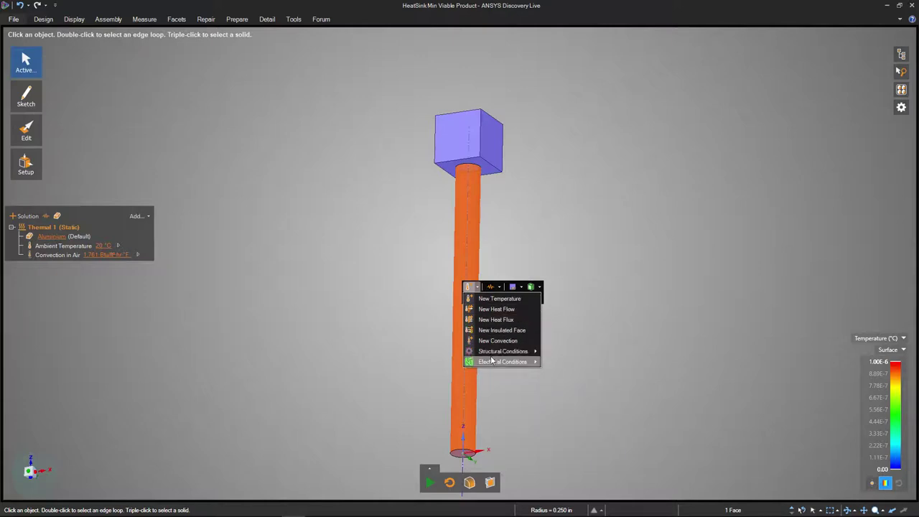
click(487, 300)
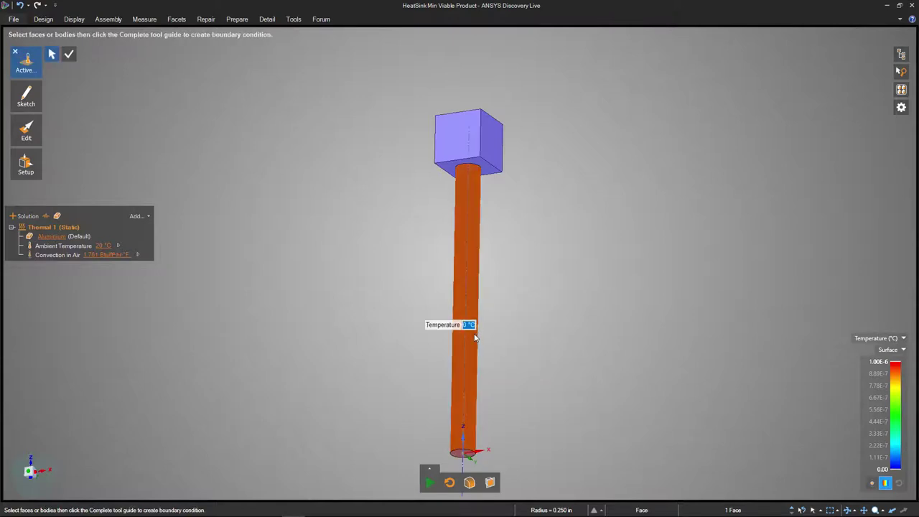
text(100)
key(Return)
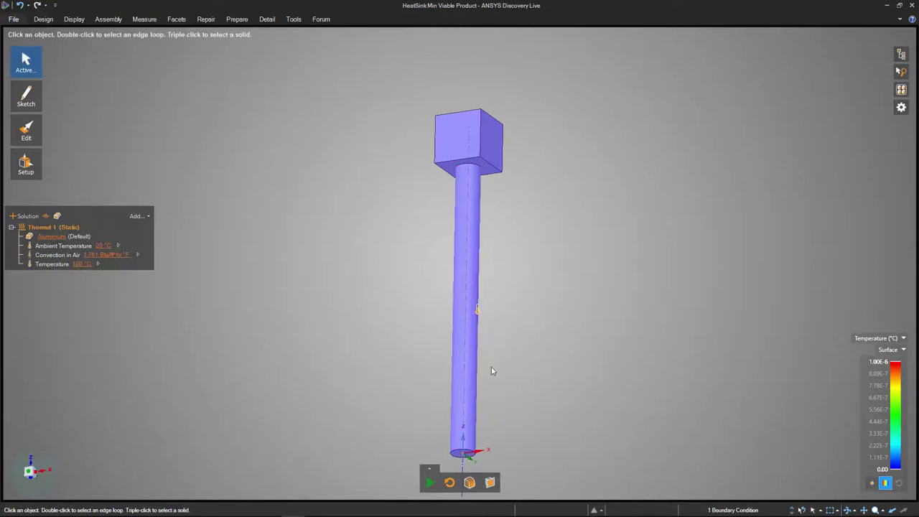
click(429, 483)
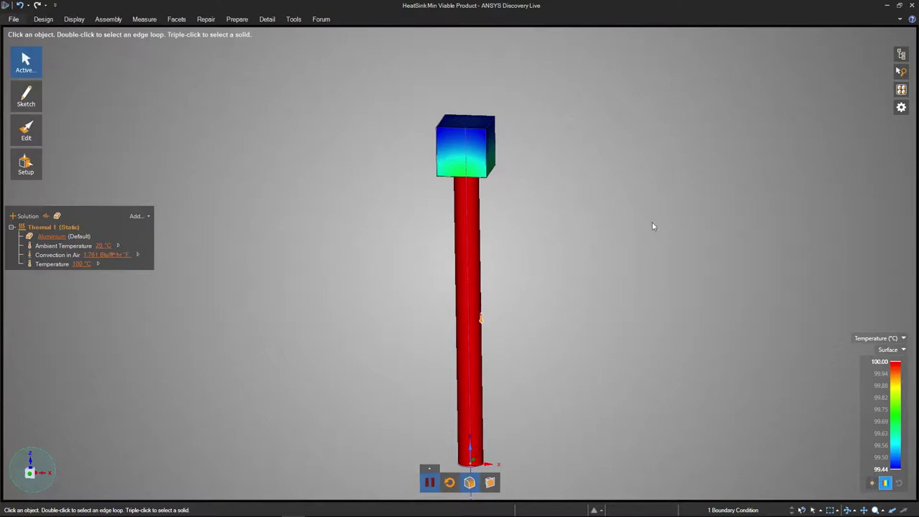
- Orbit the live thermal result to inspect the 100 °C rod and cooler block
click(881, 470)
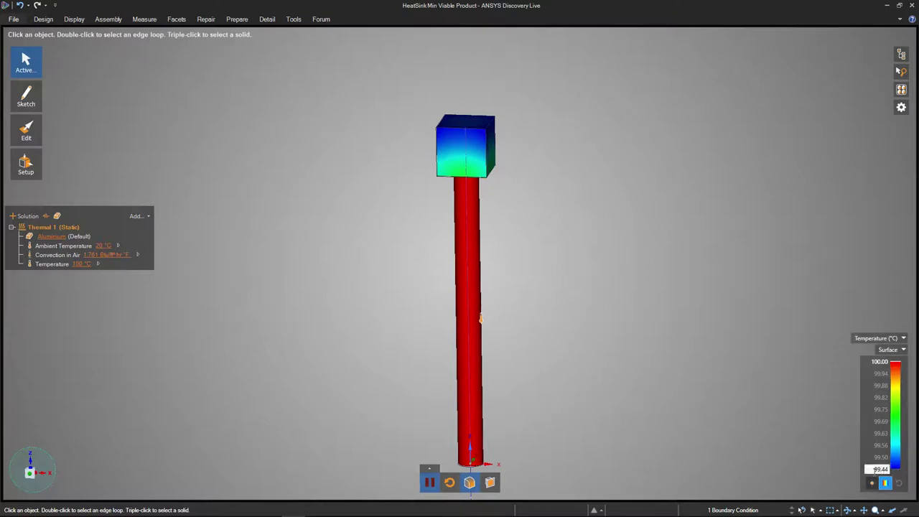
click(822, 462)
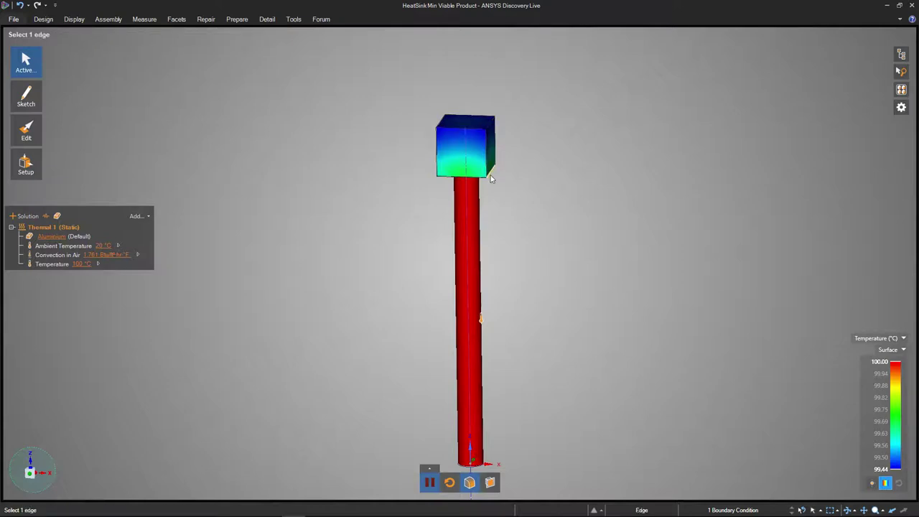
middle_drag(509, 294, 538, 292)
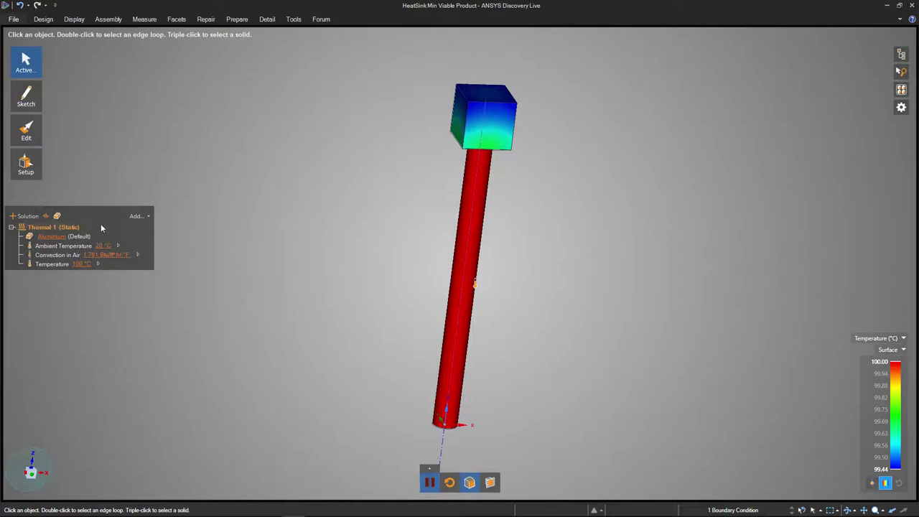
click(480, 119)
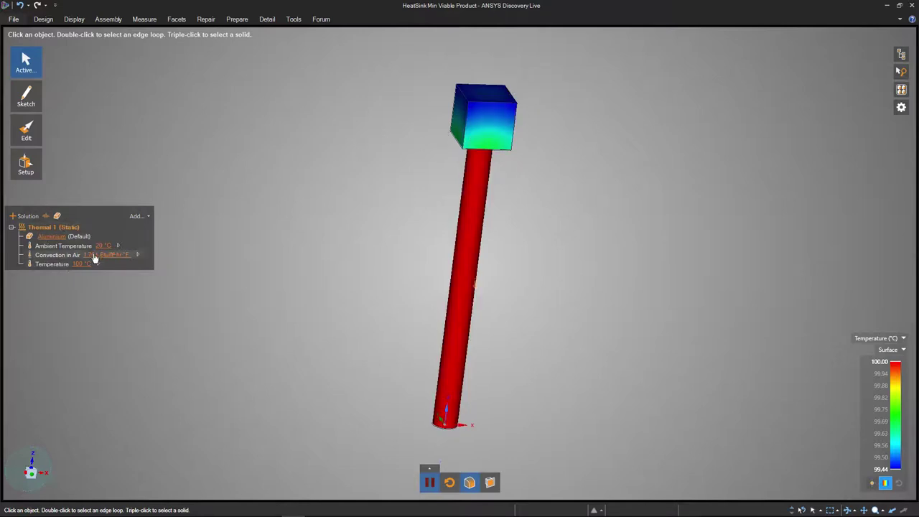
- Define a new chart of Heat Flux (SUM component) measured over a Body location
click(45, 217)
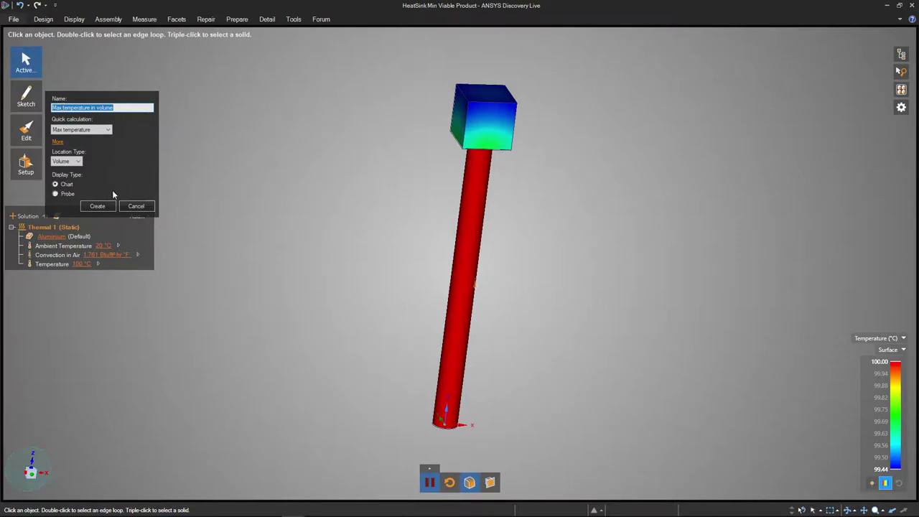
click(56, 143)
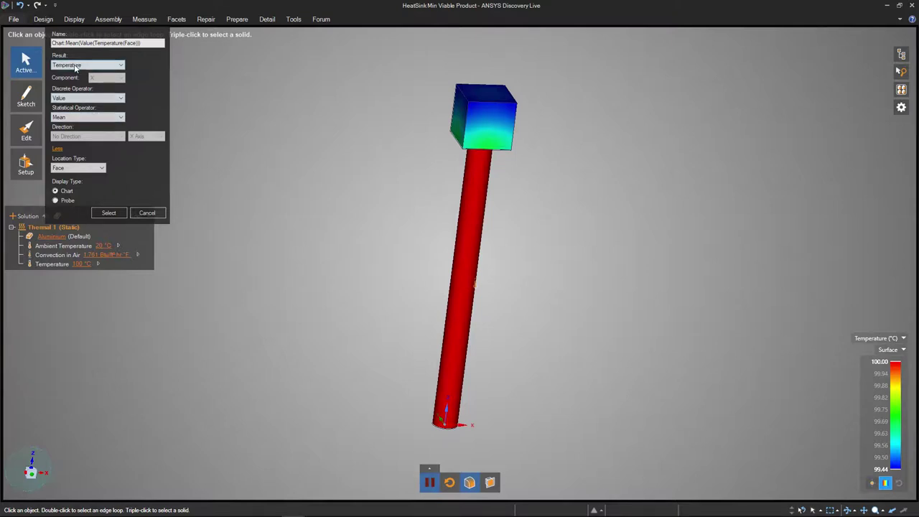
click(122, 66)
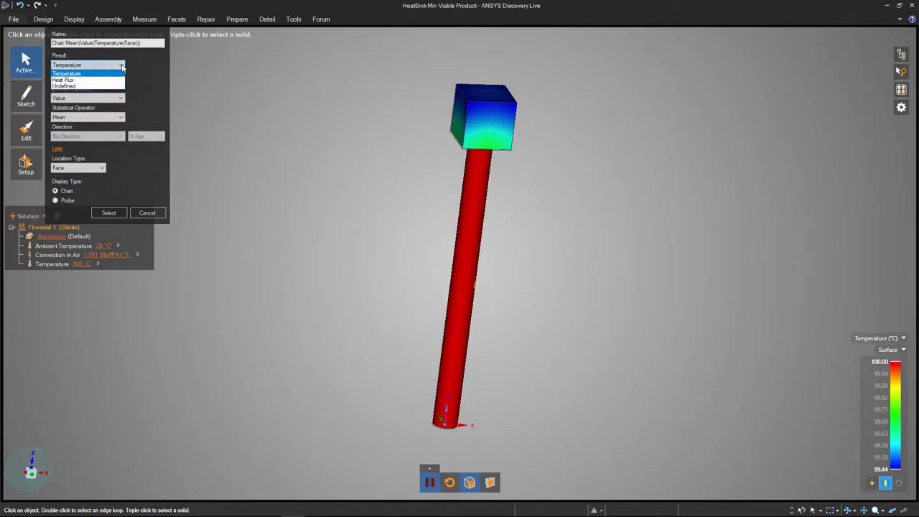
click(70, 80)
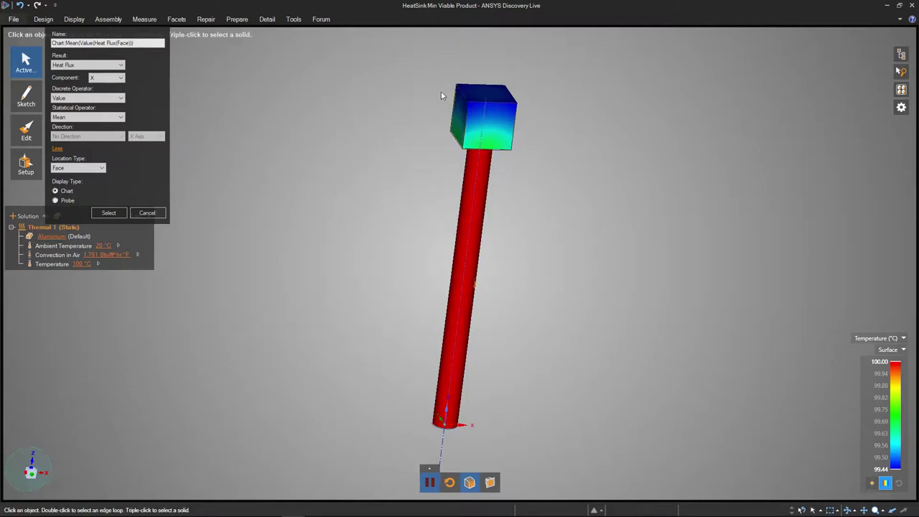
click(115, 77)
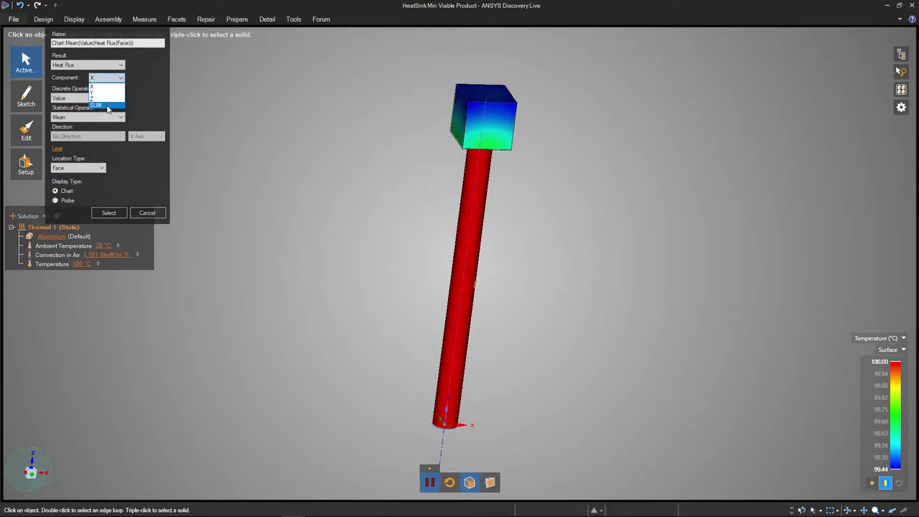
click(108, 108)
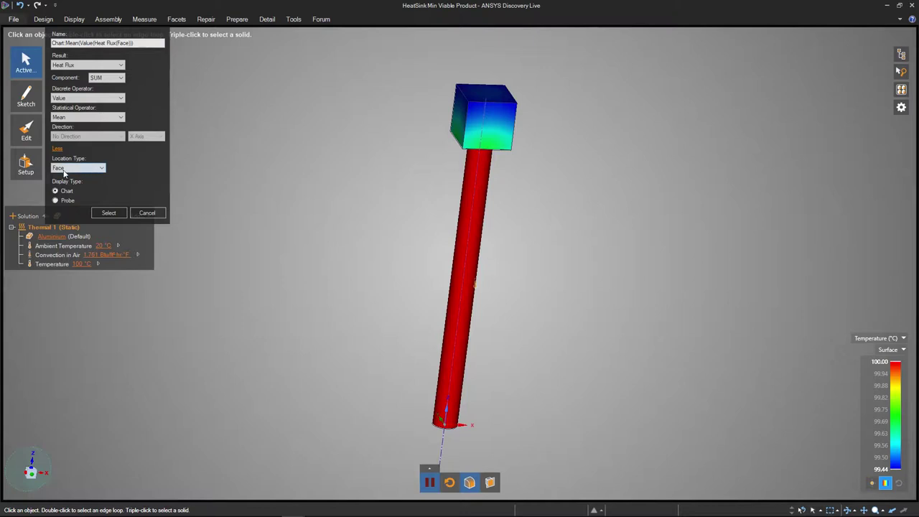
click(93, 172)
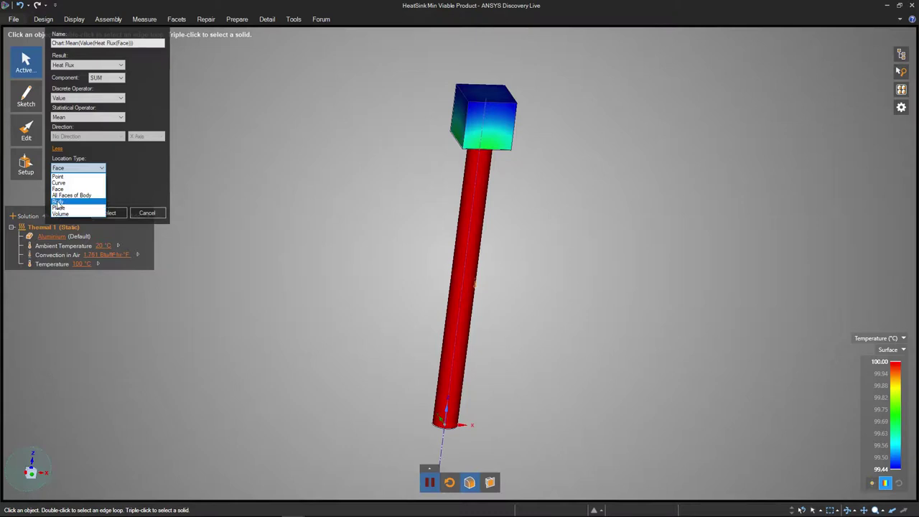
click(58, 201)
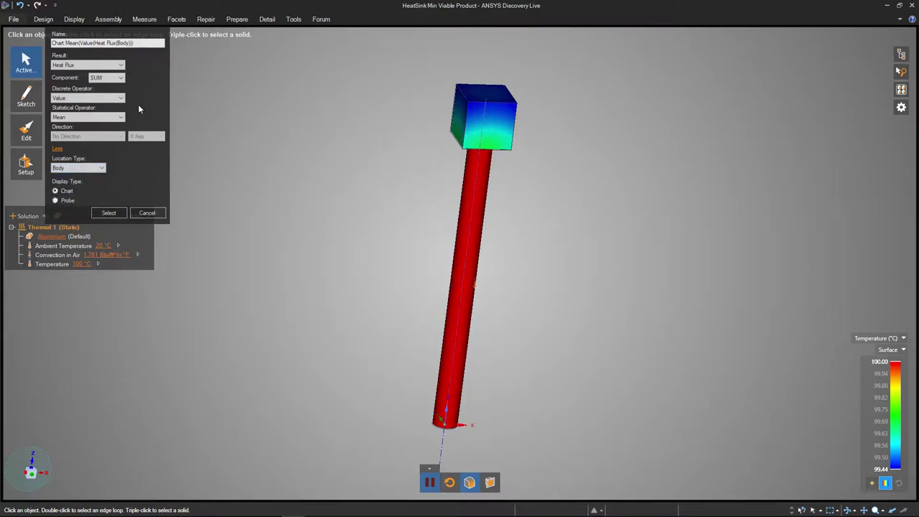
- Pick the cube as the measured body and create the heat-flux calculation chart
click(109, 214)
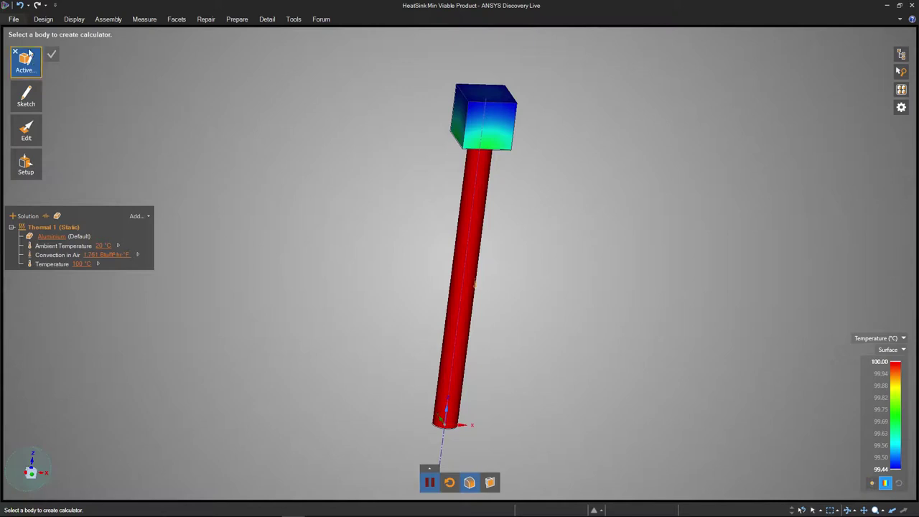
click(493, 125)
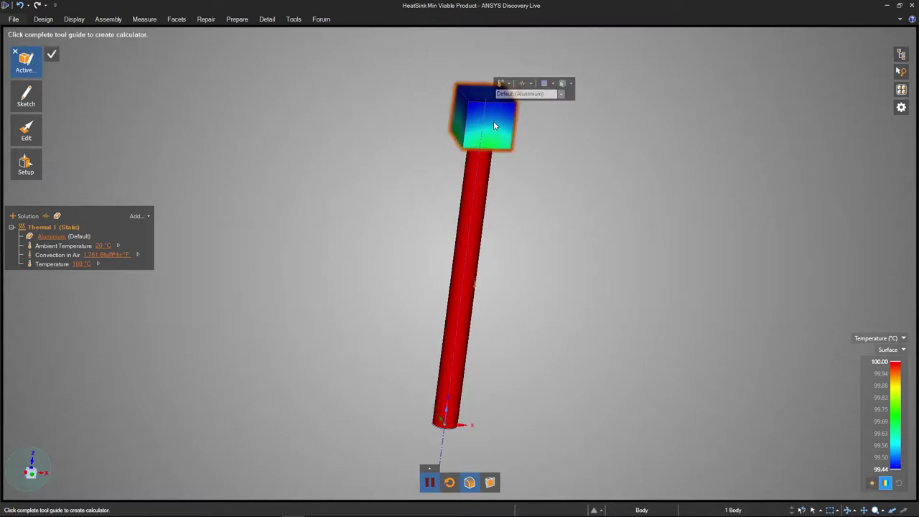
click(53, 55)
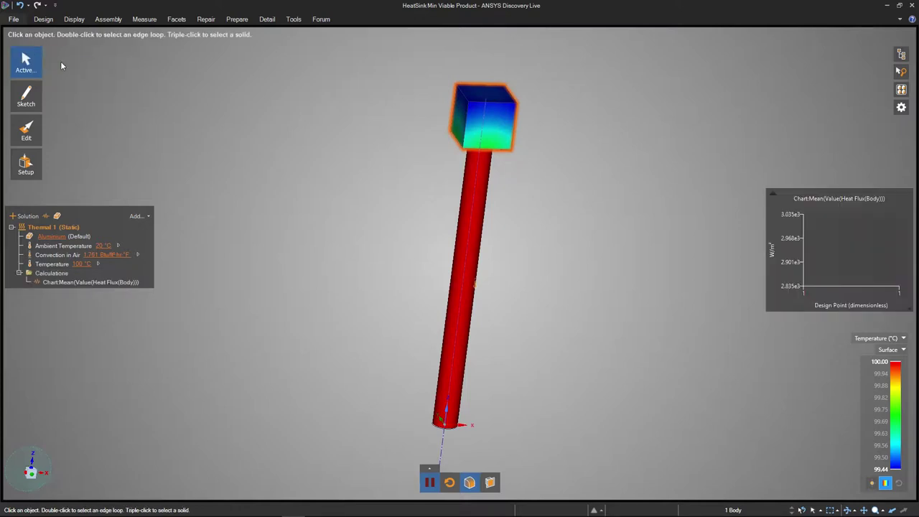
- Place the chart beside the cube, collapse it to its 2934.8 W/m² value, and tilt the view
drag(852, 199, 649, 93)
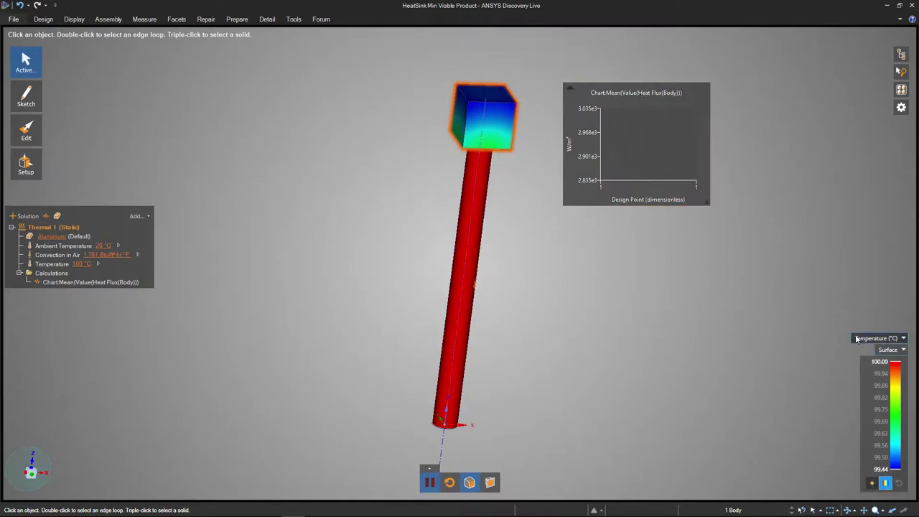
click(570, 87)
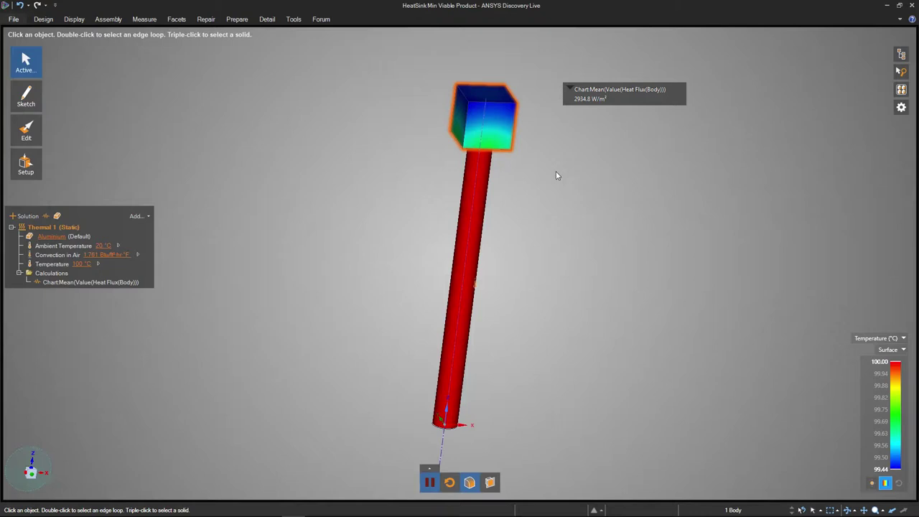
middle_drag(267, 159, 316, 188)
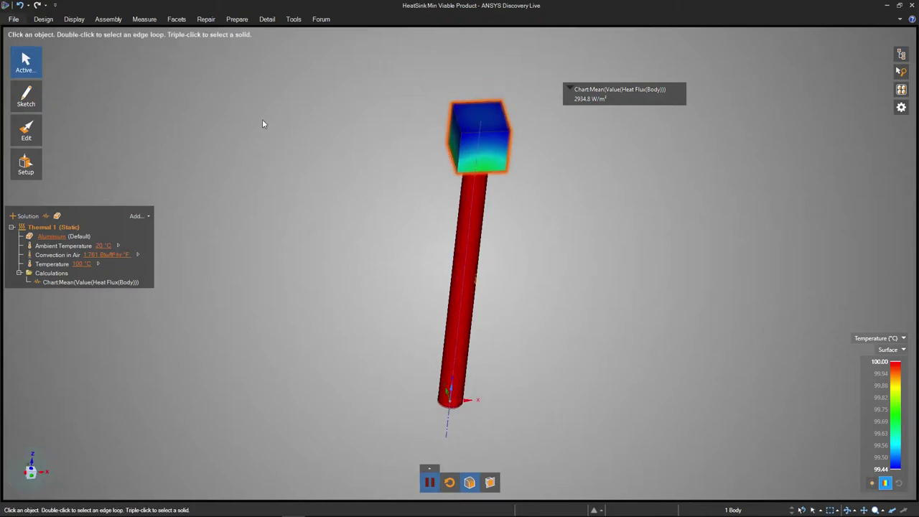
- Sketch a 1.000in by 0.161in rectangle across the cube's top face
mouse_move(27, 99)
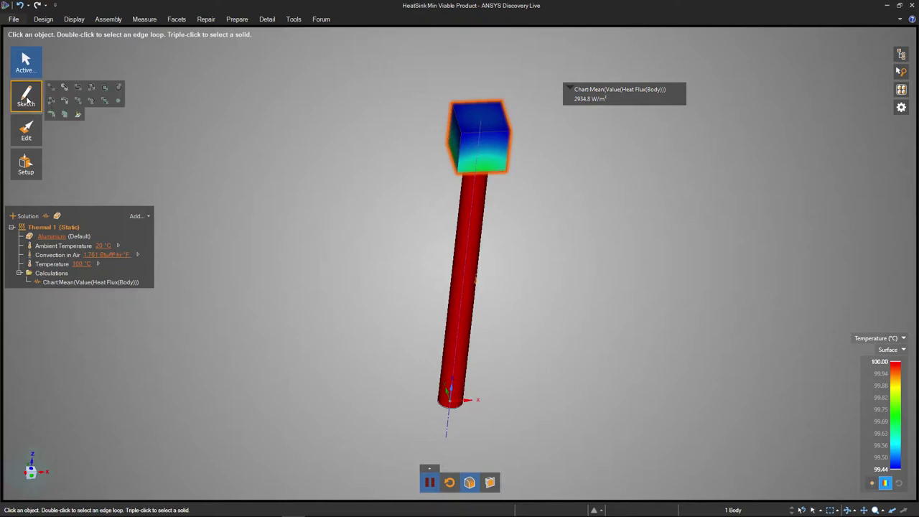
click(77, 88)
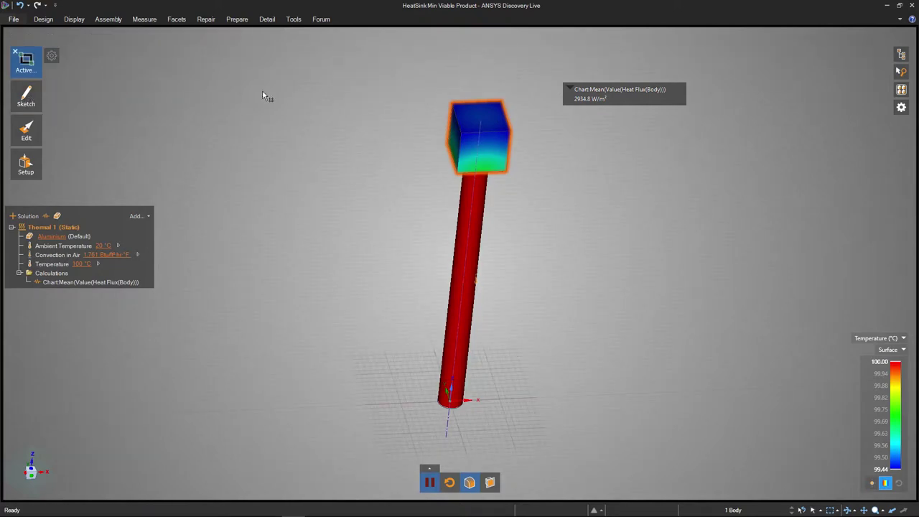
click(490, 124)
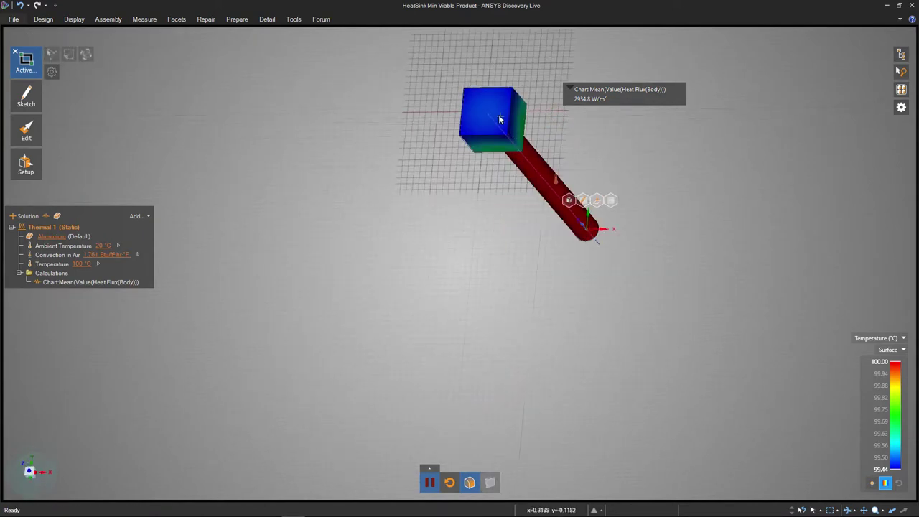
scroll(479, 100, up, 5)
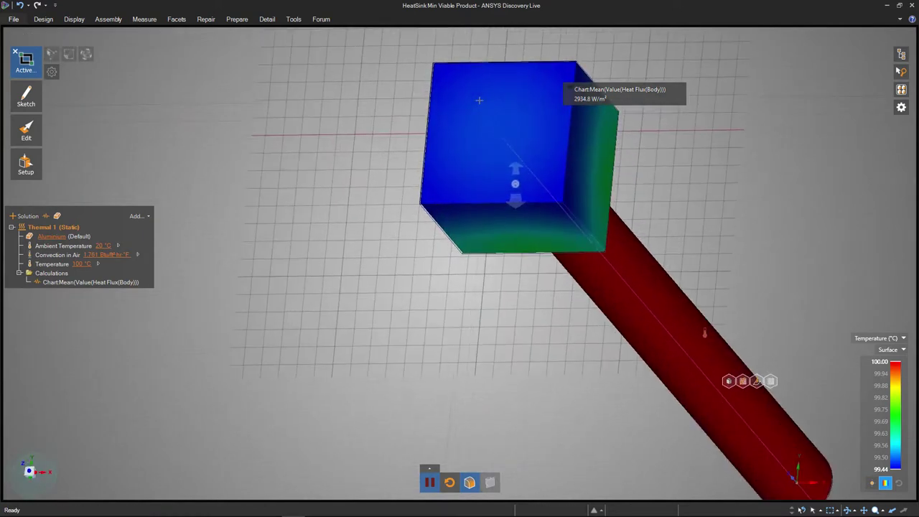
click(429, 103)
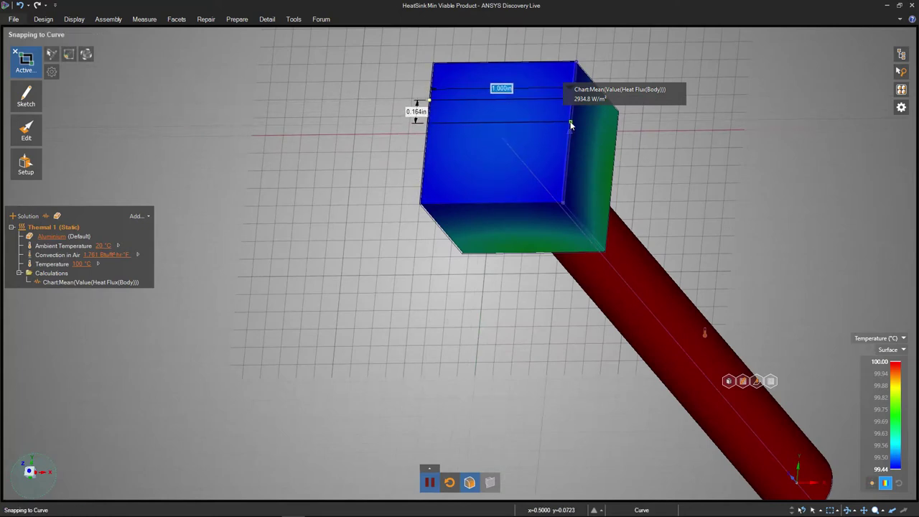
click(570, 124)
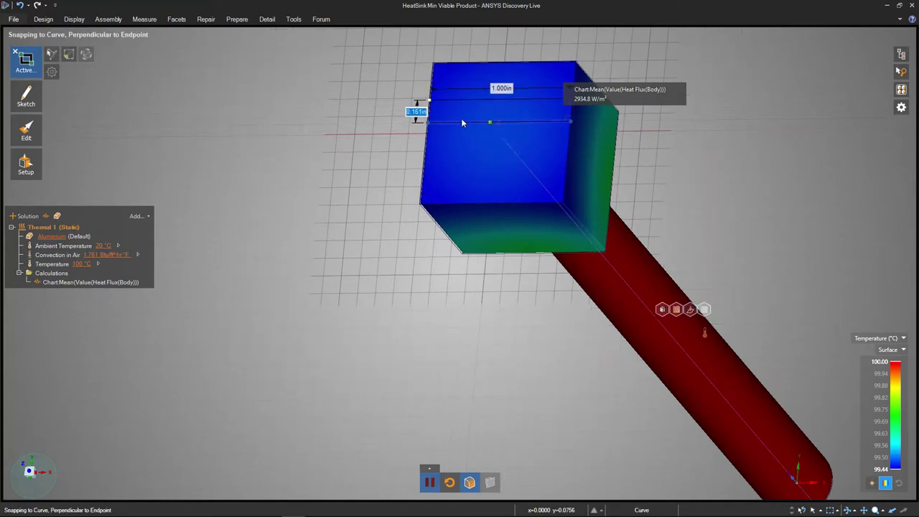
- Pull the sketched strip down into the cube to cut the groove
mouse_move(25, 131)
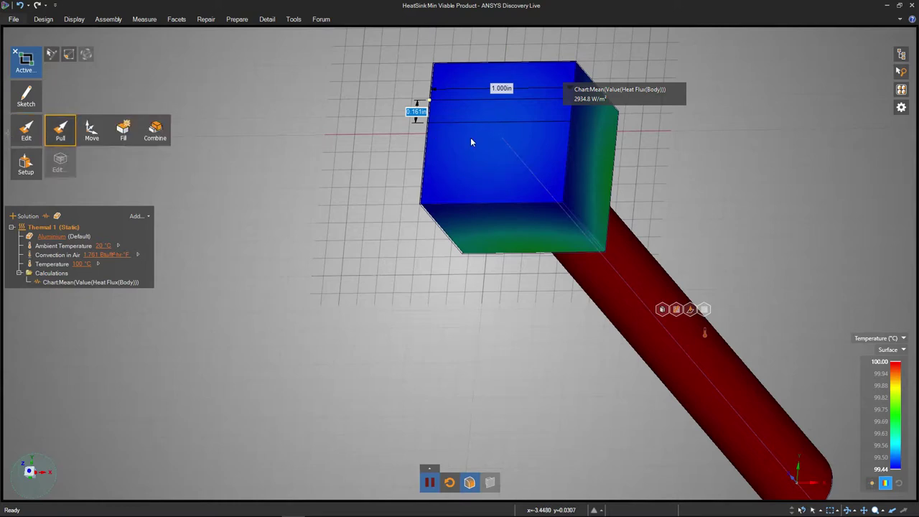
click(528, 113)
drag(531, 114, 570, 90)
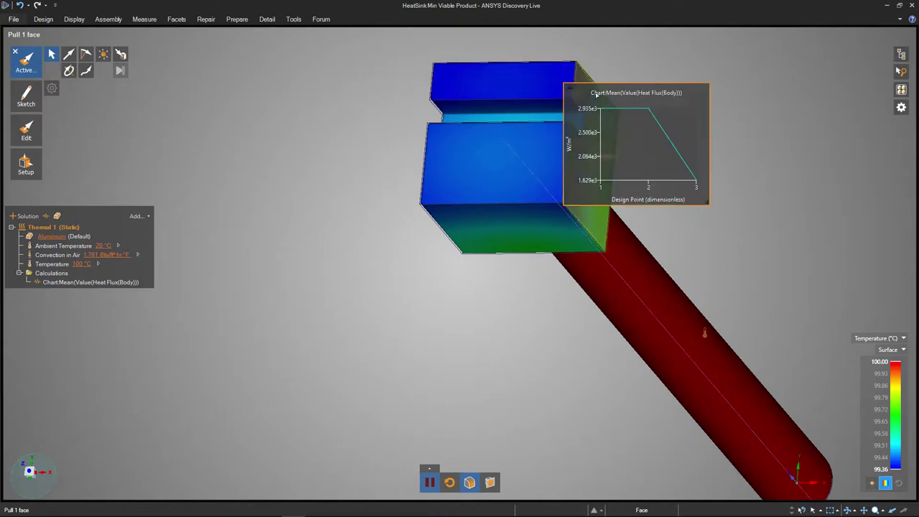
- Review the heat-flux calculation's settings and close them unchanged
key(Escape)
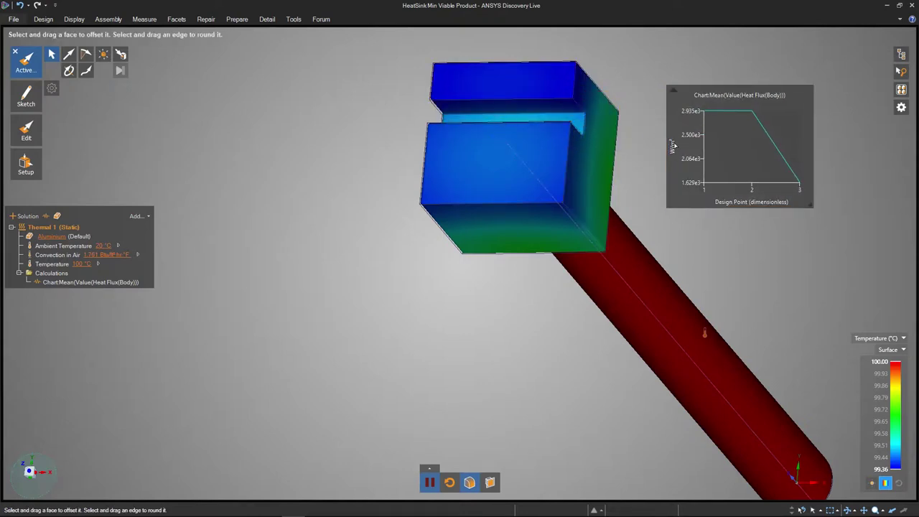
click(542, 113)
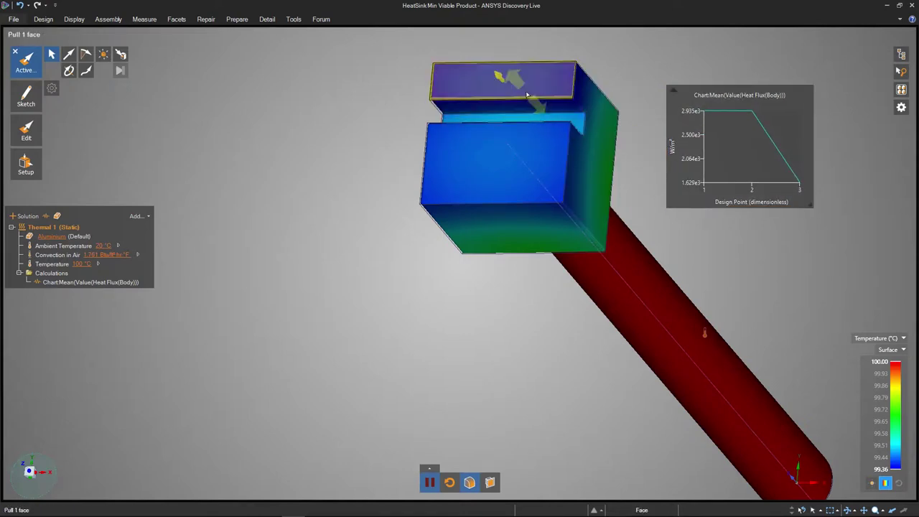
key(Escape)
mouse_move(713, 117)
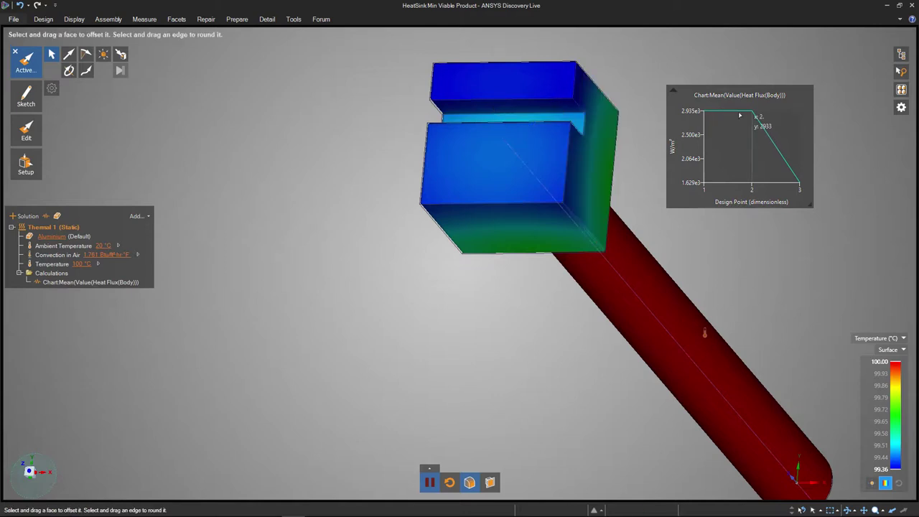
mouse_move(800, 179)
double_click(95, 283)
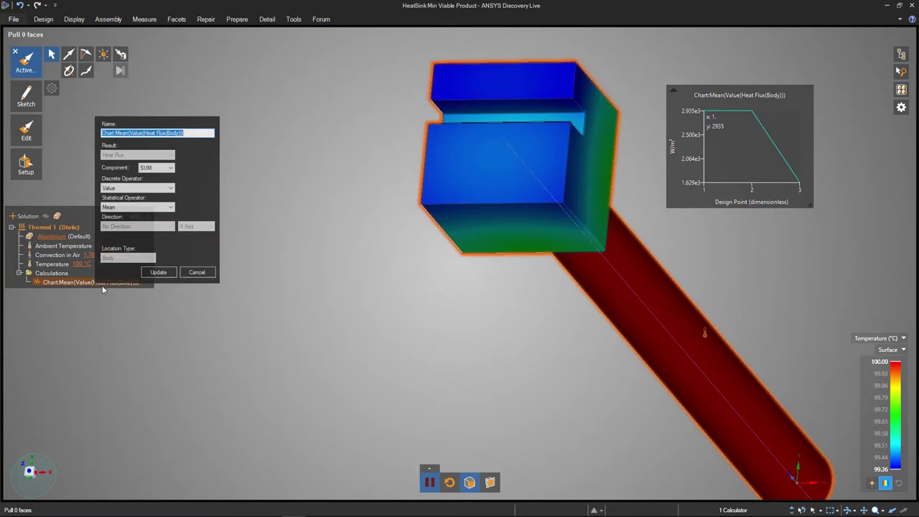
click(197, 273)
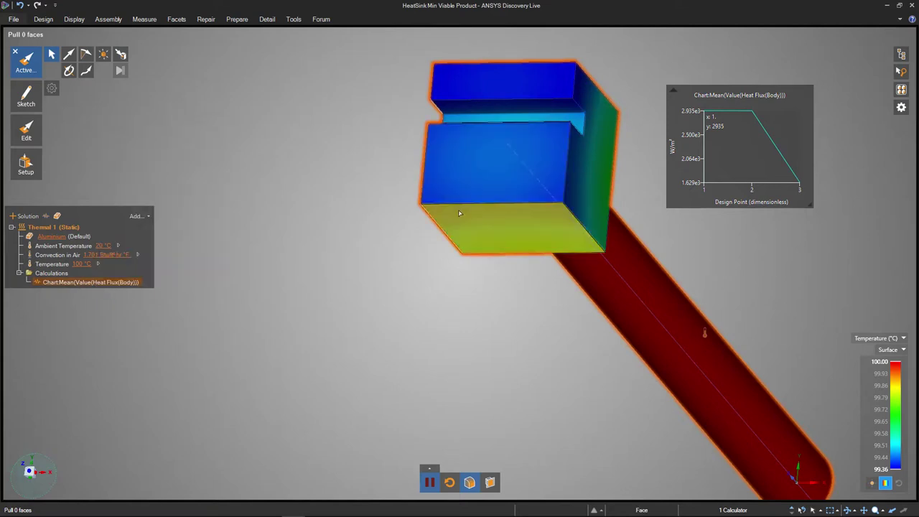
- Clear All History on the Chart:Mean calculation, then select the groove's bottom face
right_click(112, 284)
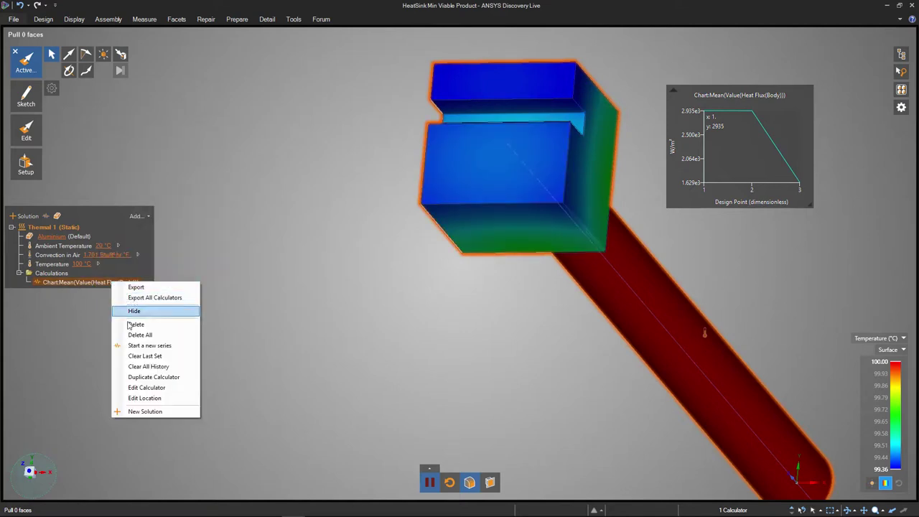
click(142, 367)
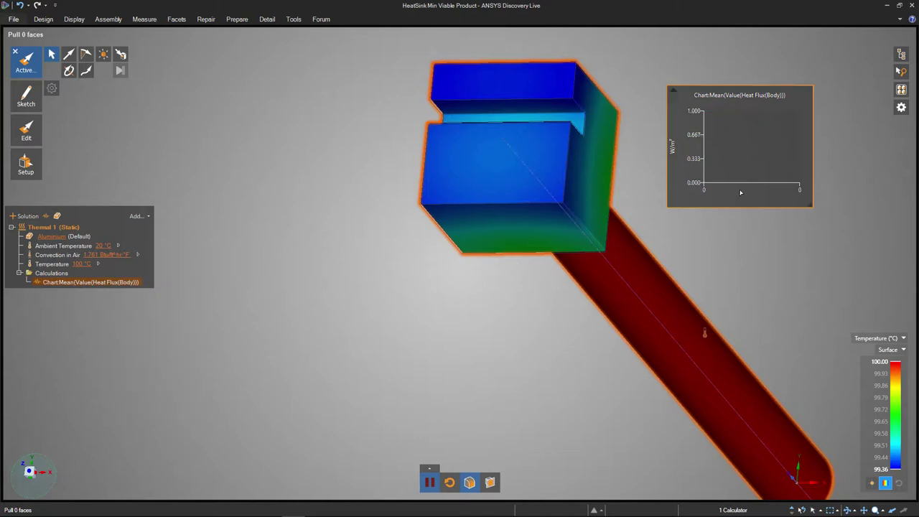
click(557, 121)
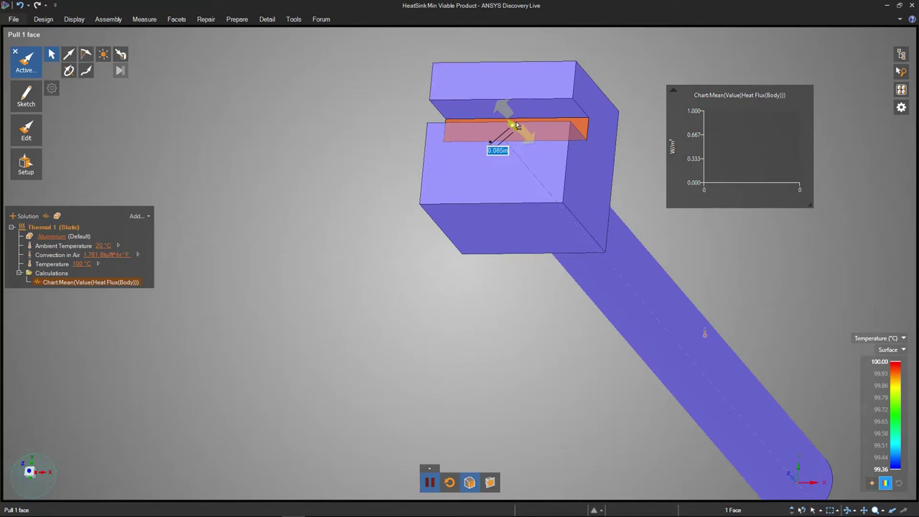
- Pull the groove face deeper in stages to 0.890in, plotting heat flux rising from 1699 to ~1864 W/m²
drag(517, 126, 506, 119)
mouse_move(506, 119)
middle_down()
mouse_move(502, 126)
mouse_move(515, 121)
middle_up()
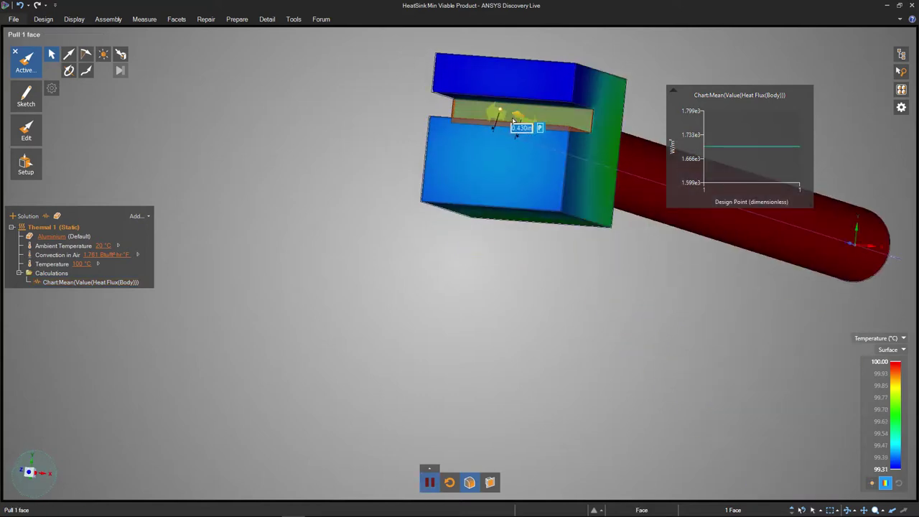
drag(514, 120, 609, 134)
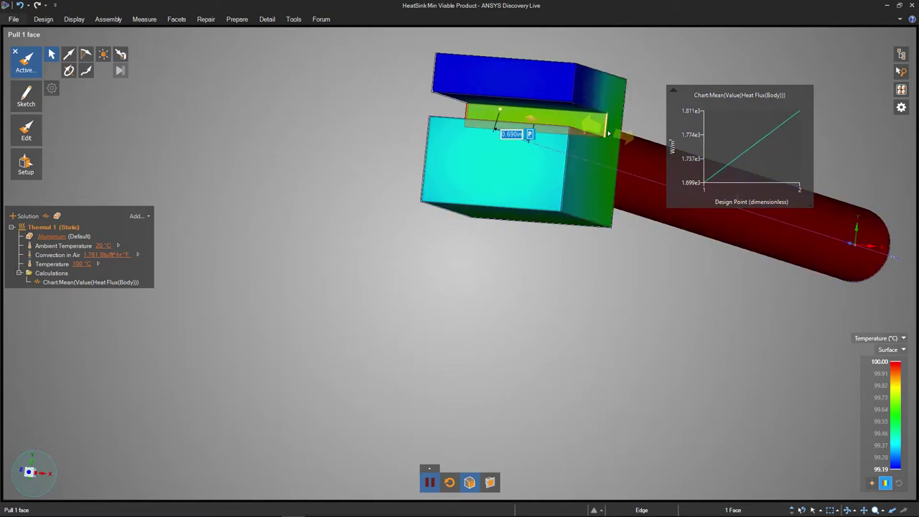
drag(535, 117, 540, 123)
mouse_move(739, 135)
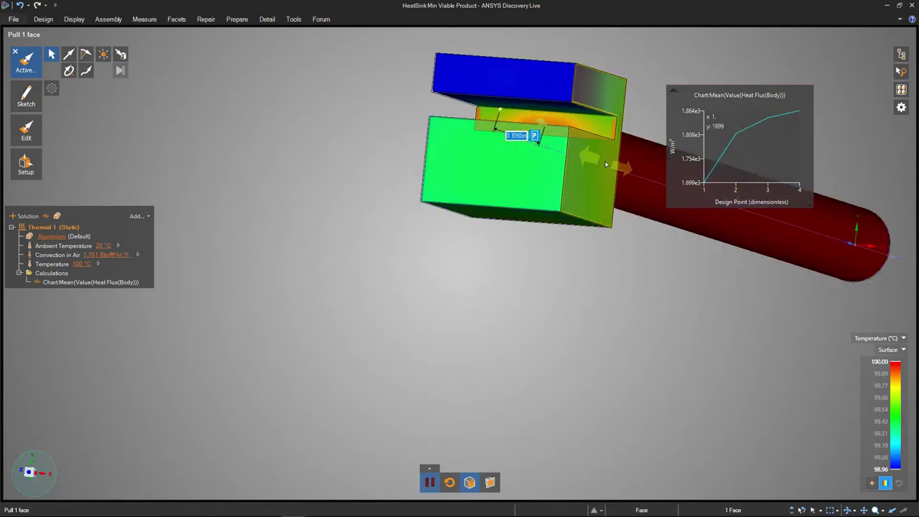
middle_drag(605, 165, 543, 147)
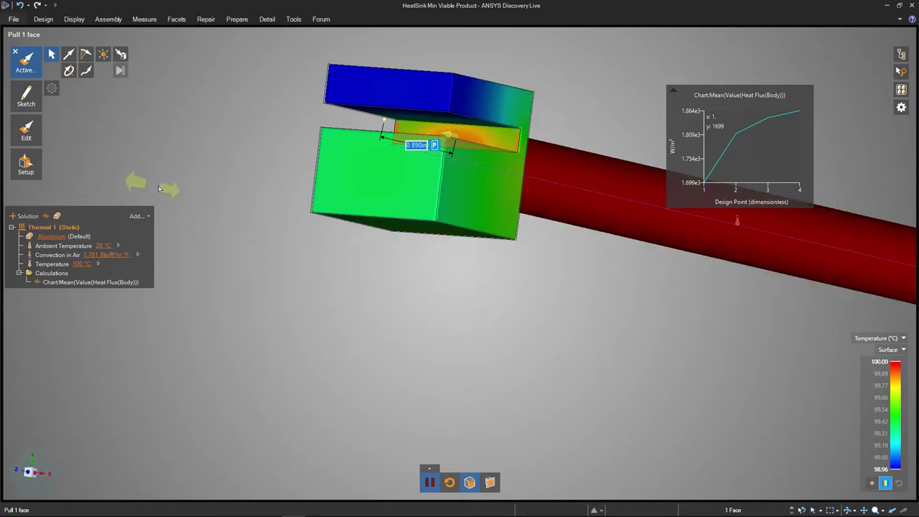
- Start a circle sketch and turn the view square-on to the block's front face
shift+middle_drag(206, 185, 185, 188)
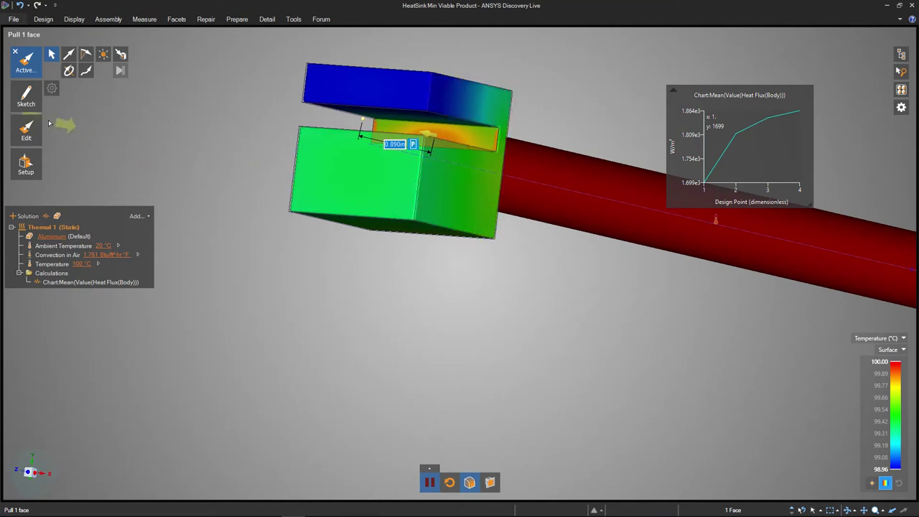
mouse_move(38, 109)
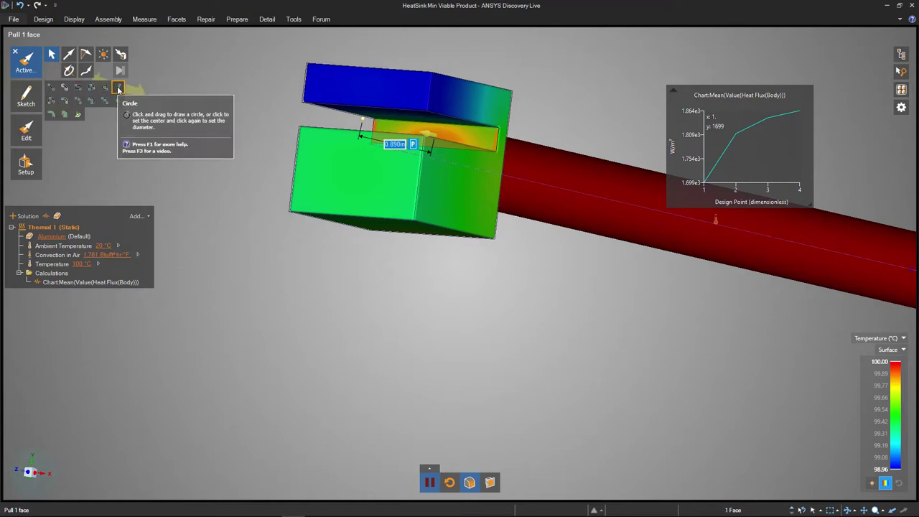
click(119, 89)
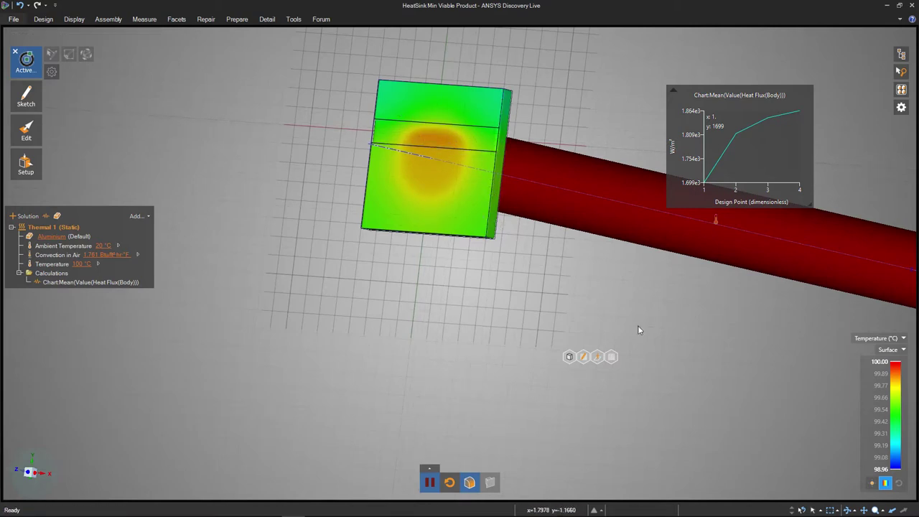
click(584, 358)
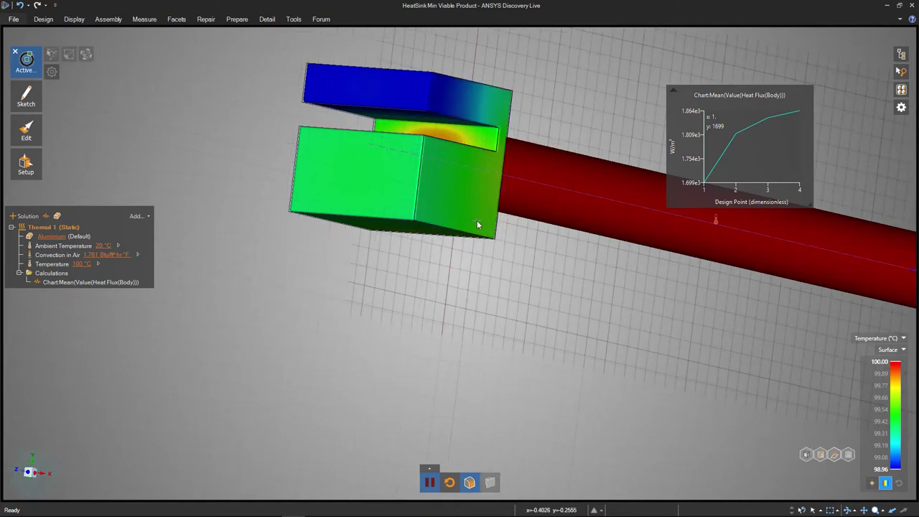
middle_drag(477, 224, 400, 239)
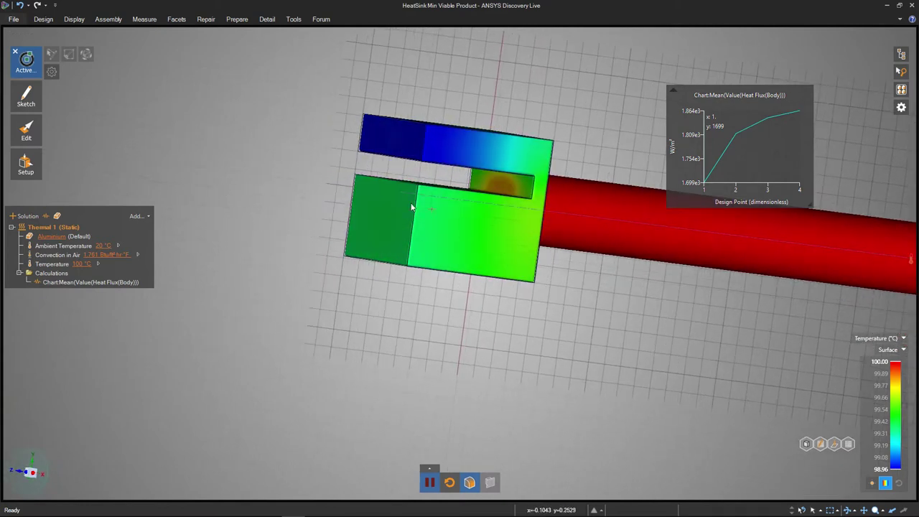
- Place a Ø0.237 circle on the front face and push it into the block with Pull
right_click(438, 202)
key(Escape)
click(479, 233)
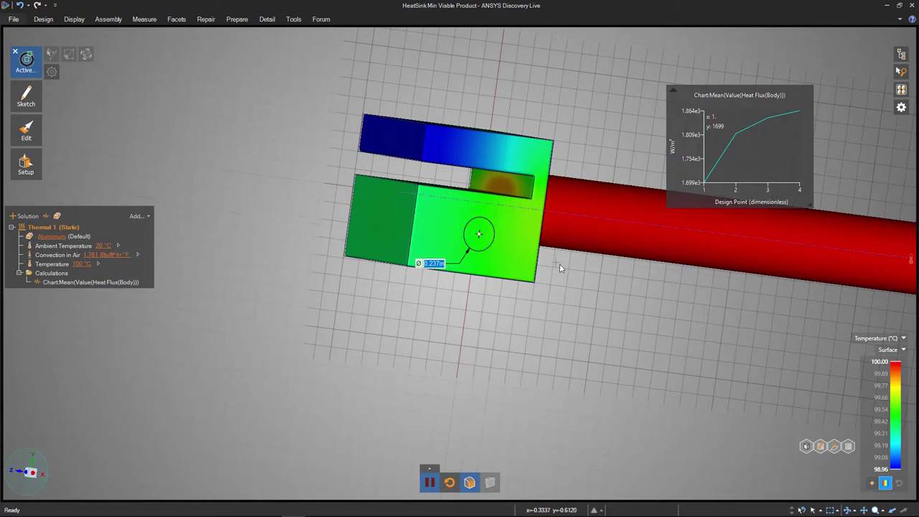
mouse_move(27, 131)
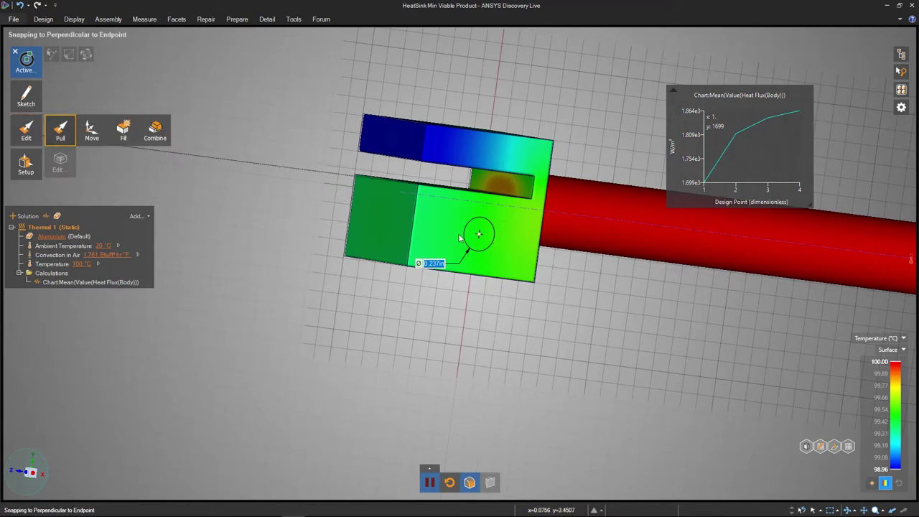
key(p)
drag(474, 235, 331, 215)
- Orbit around the new through-hole and check the chart's mean heat flux of 2052.1 W/m²
middle_drag(335, 252, 288, 247)
mouse_move(779, 162)
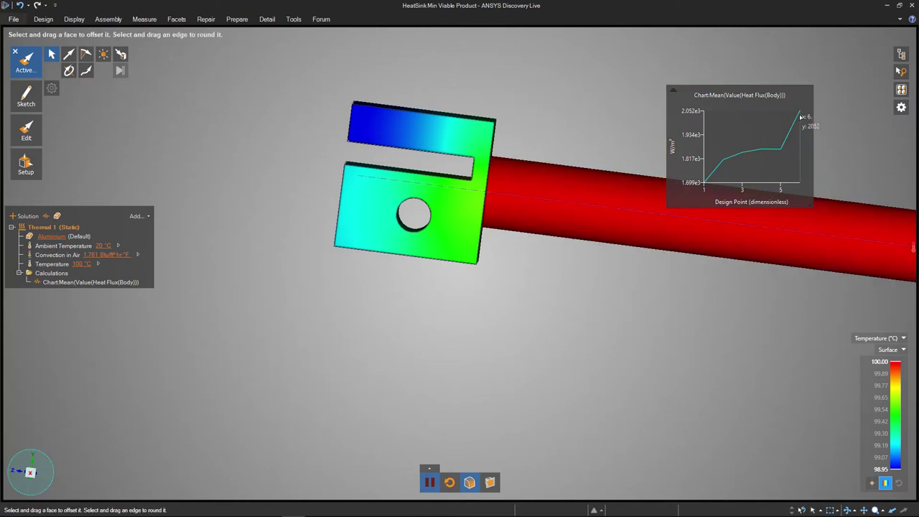
click(674, 93)
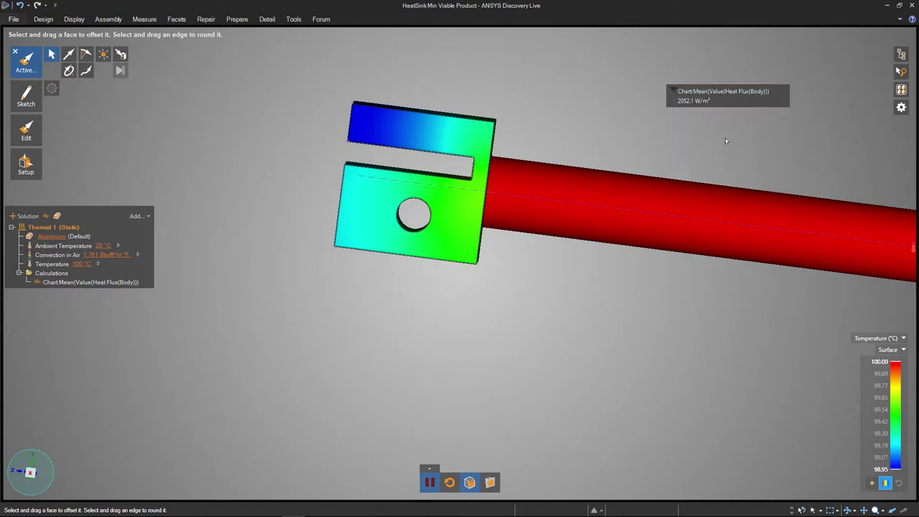
click(673, 92)
mouse_move(472, 215)
mouse_down()
mouse_move(532, 215)
mouse_move(458, 217)
mouse_up()
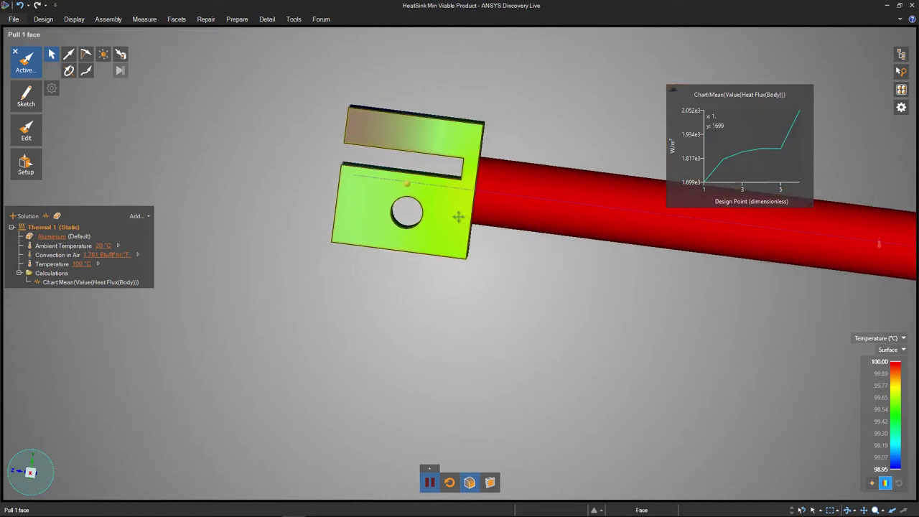
mouse_move(459, 217)
middle_down()
mouse_move(534, 189)
mouse_move(455, 199)
middle_up()
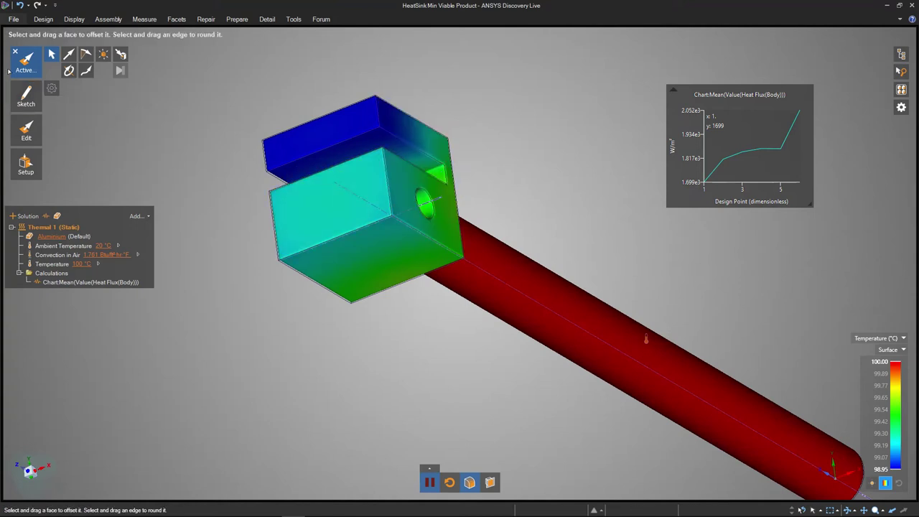
- Draw a 1.000in by 0.220in rectangle on the block's front face
mouse_move(51, 87)
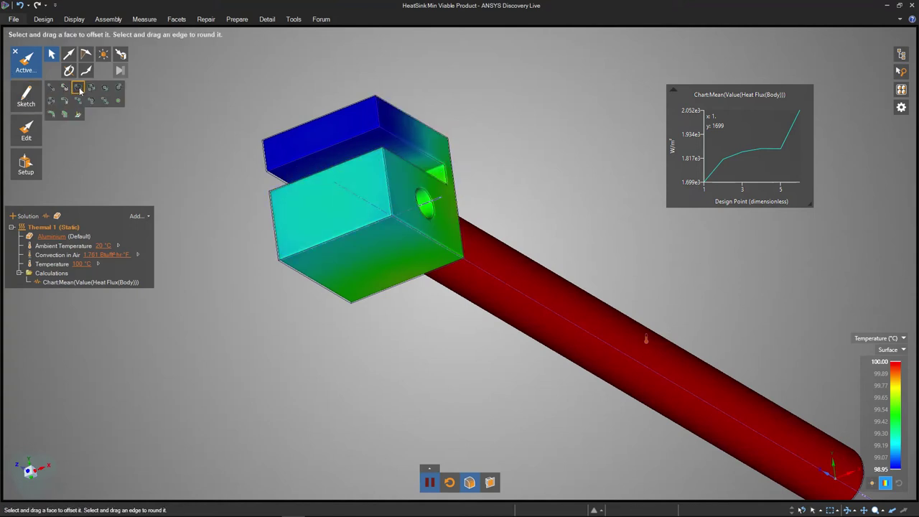
click(92, 90)
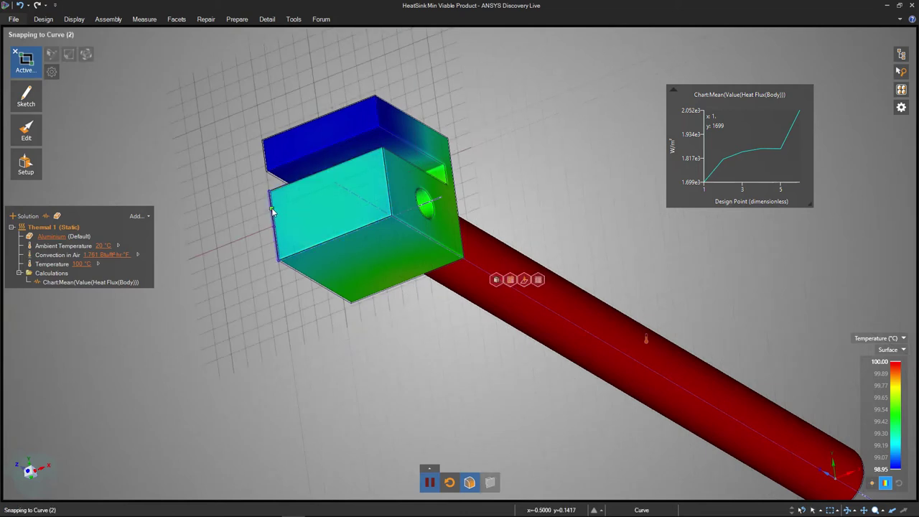
click(272, 207)
text(1)
key(Tab)
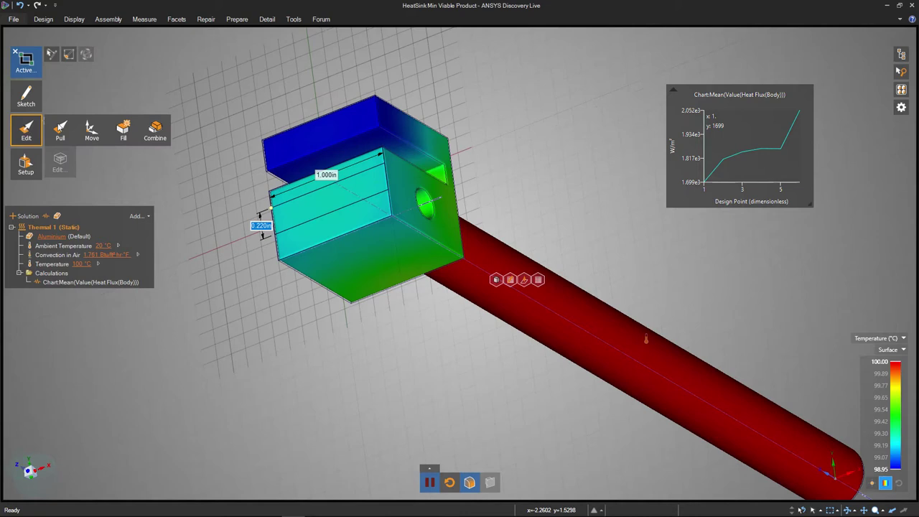
- Pull the rectangle out into a fin to 1.695in, raising mean flux to 4556.2 W/m²
click(63, 133)
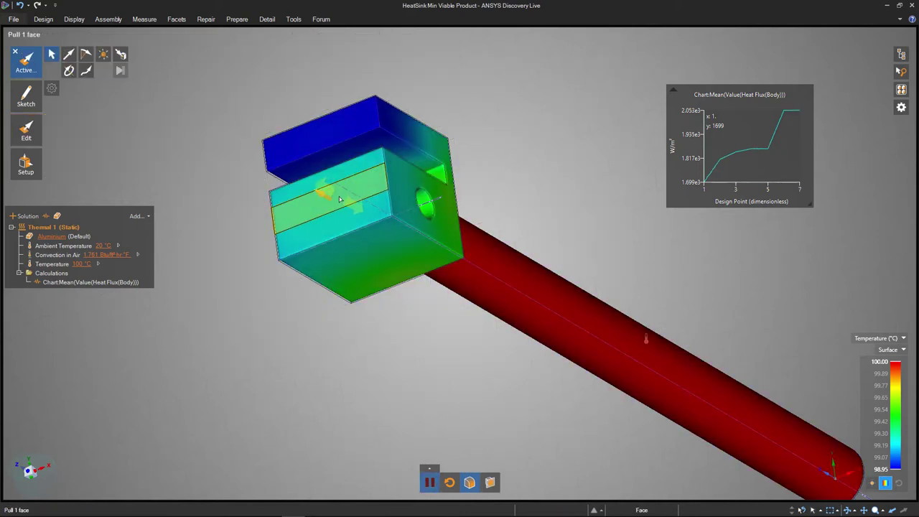
click(338, 201)
drag(327, 198, 255, 175)
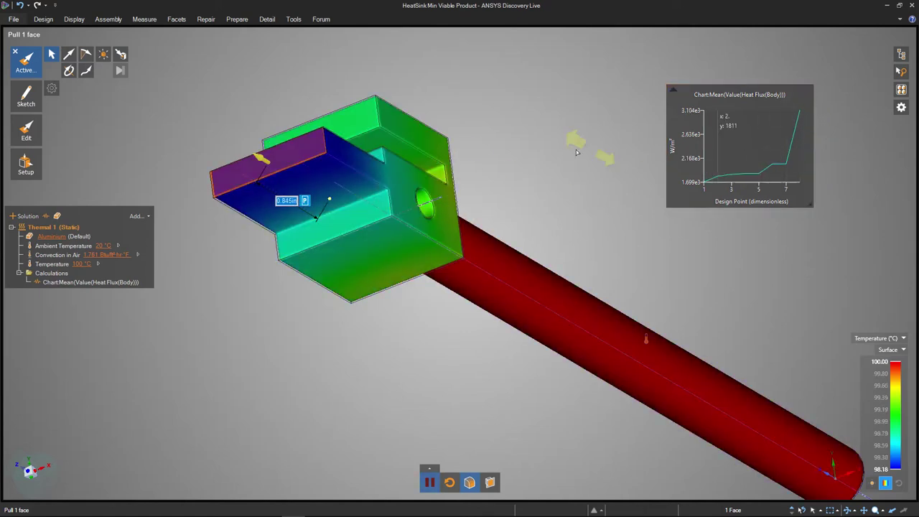
drag(264, 164, 212, 133)
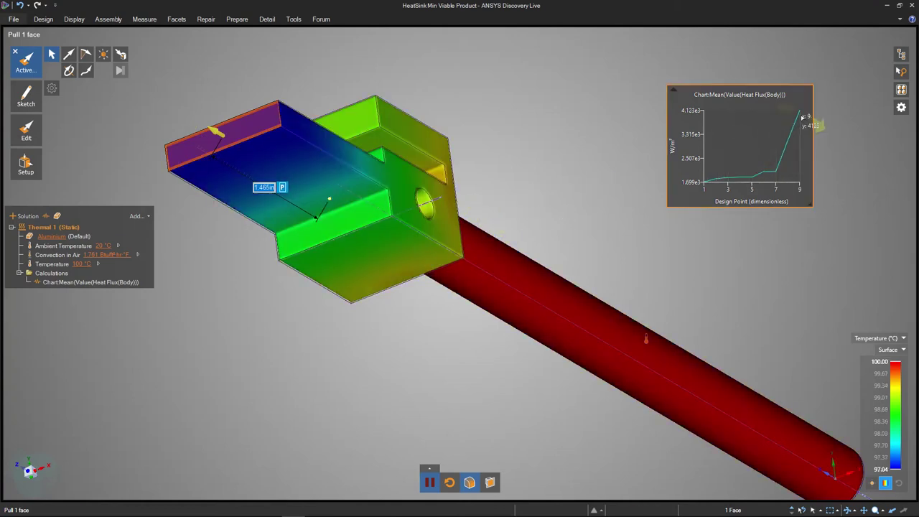
click(674, 92)
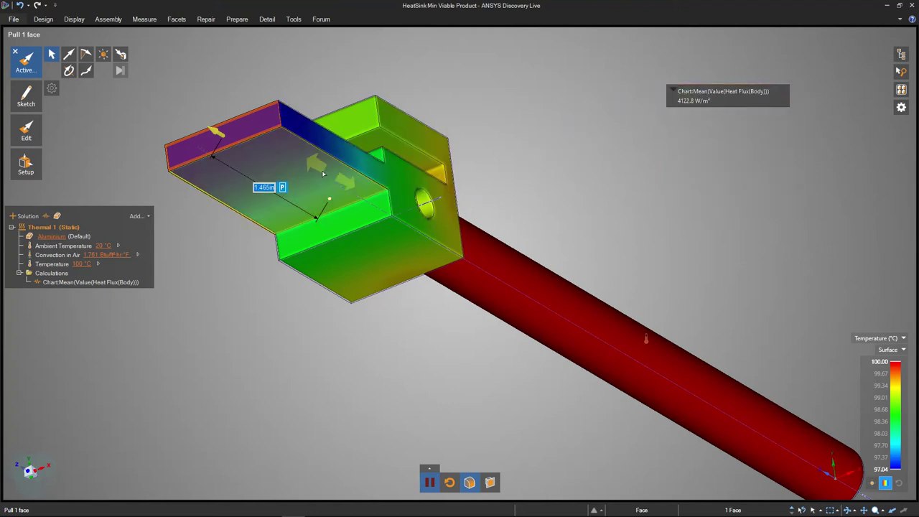
drag(323, 174, 346, 184)
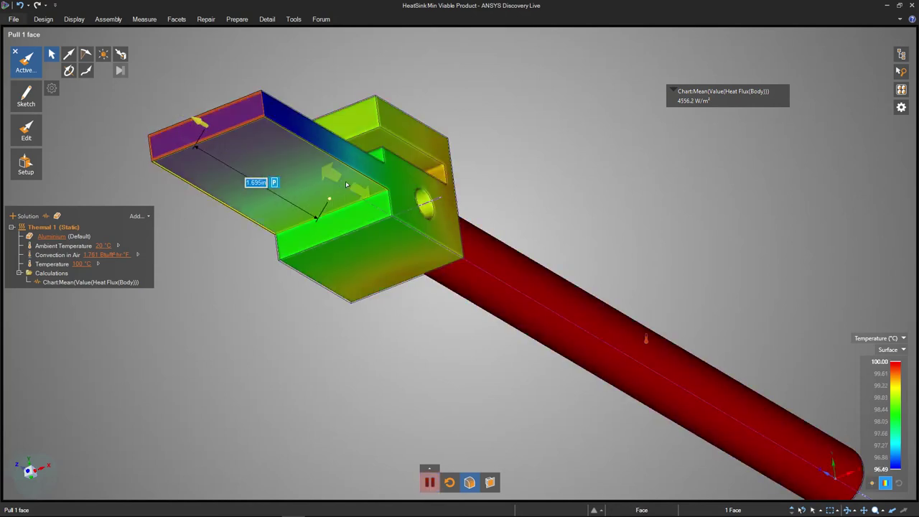
shift+middle_drag(346, 184, 396, 180)
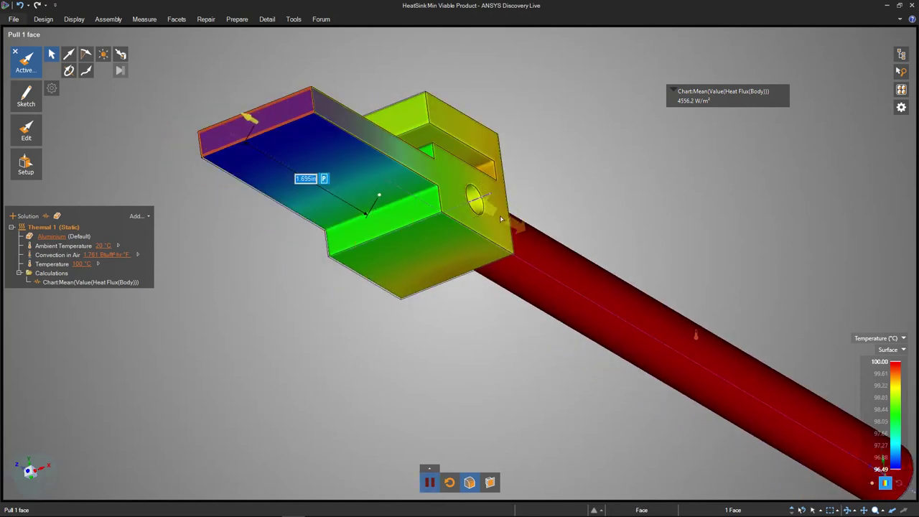